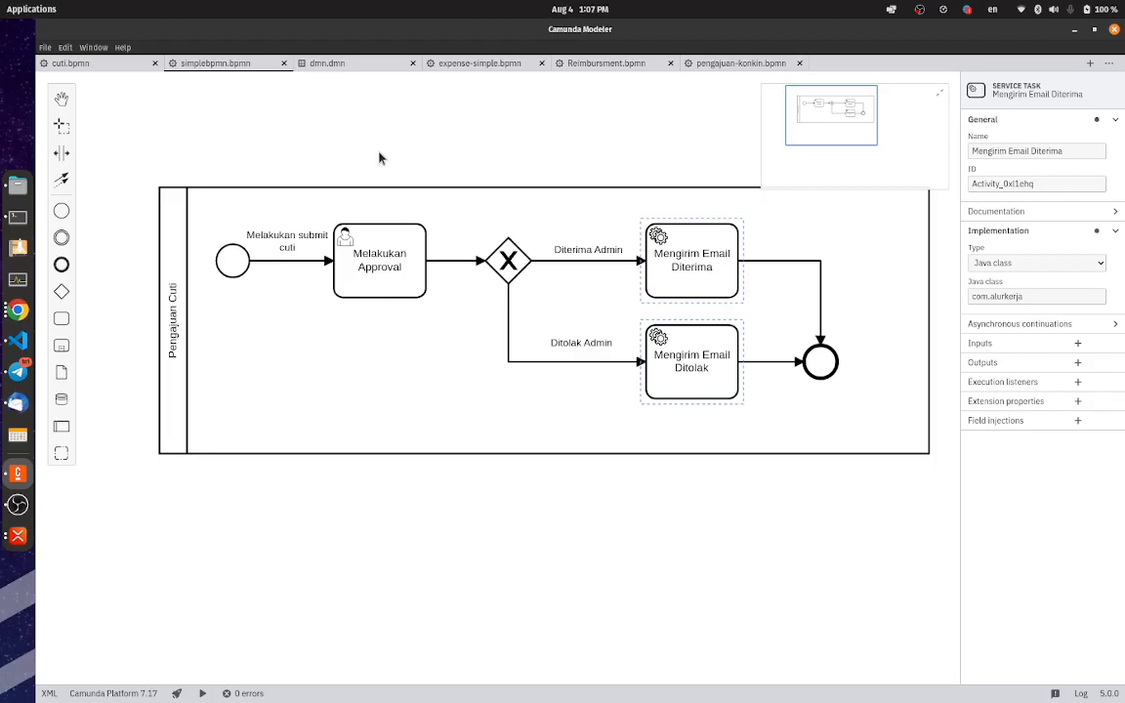
Step: Review the gateway types that the exclusive gateway after Melakukan Approval can be changed to
left_click(507, 259)
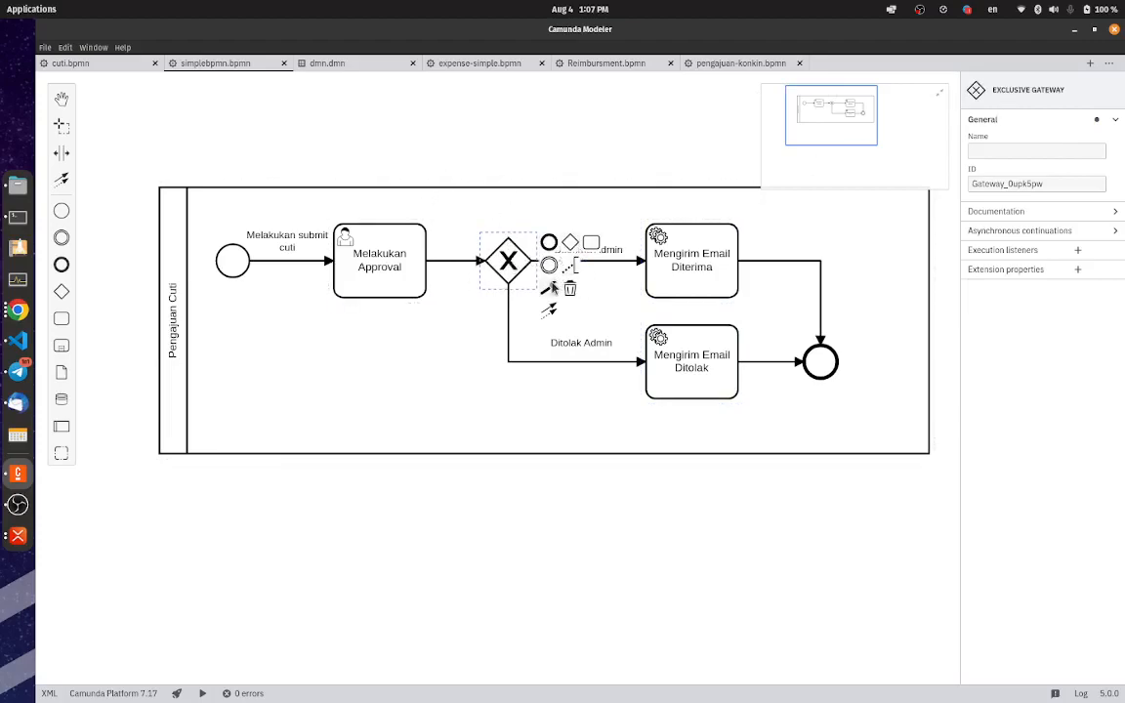
left_click(552, 285)
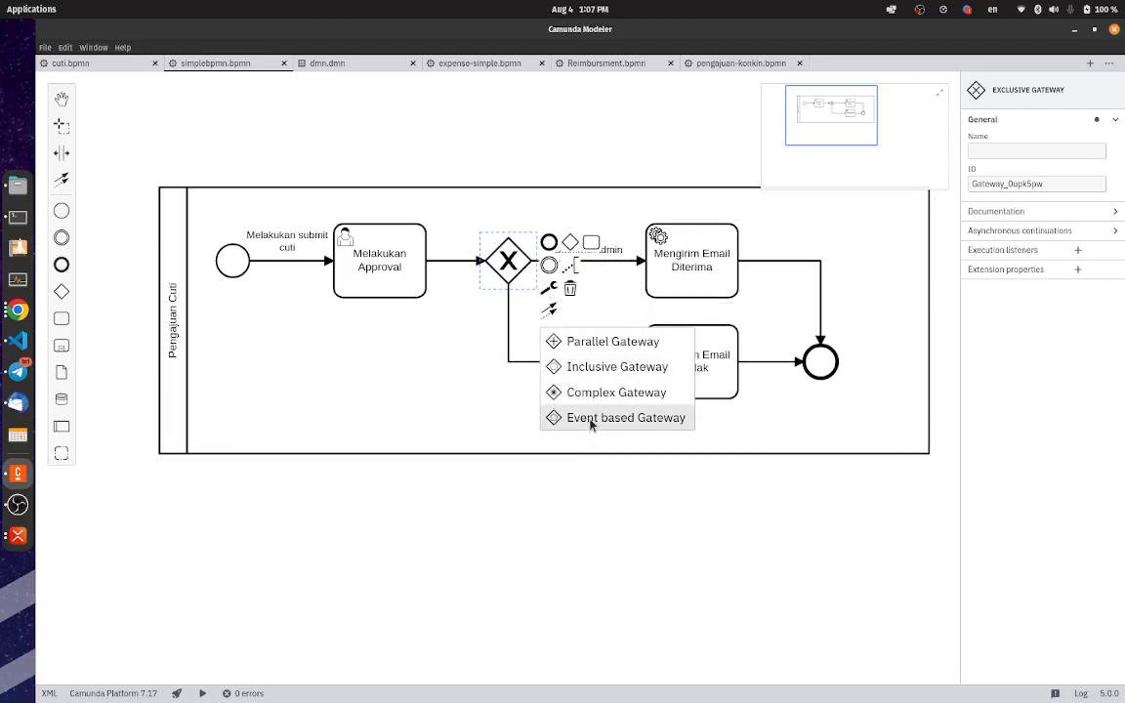
left_click(467, 382)
left_click(512, 271)
left_click(476, 168)
left_click(512, 260)
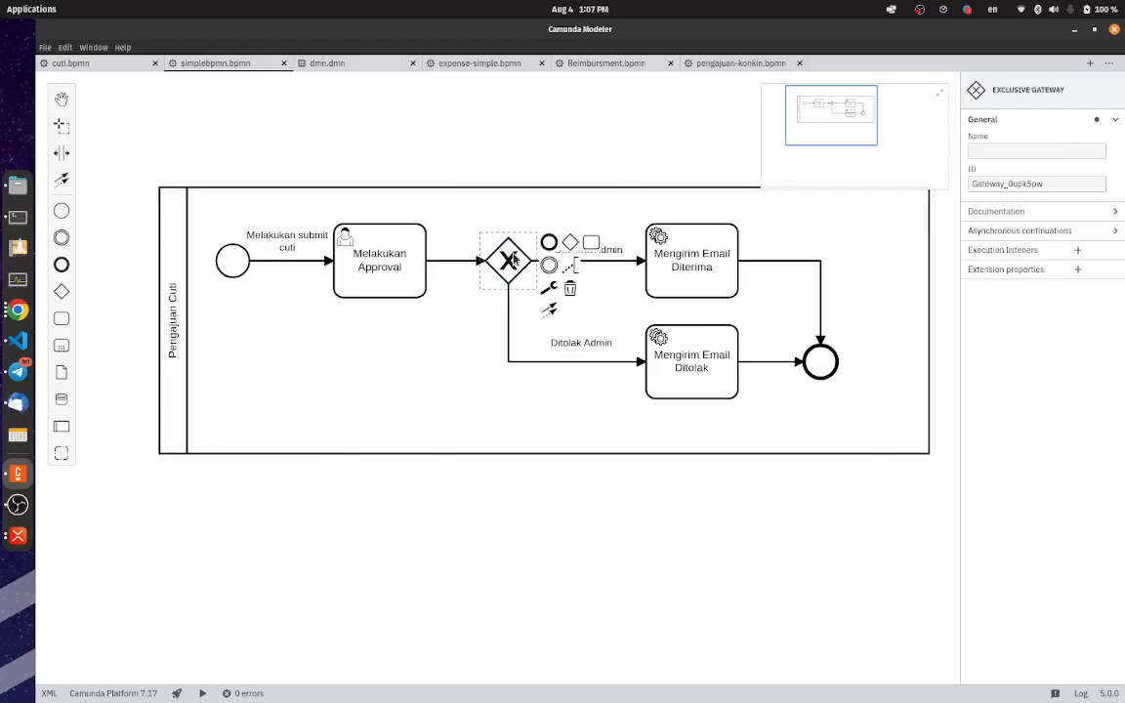
left_click(592, 242)
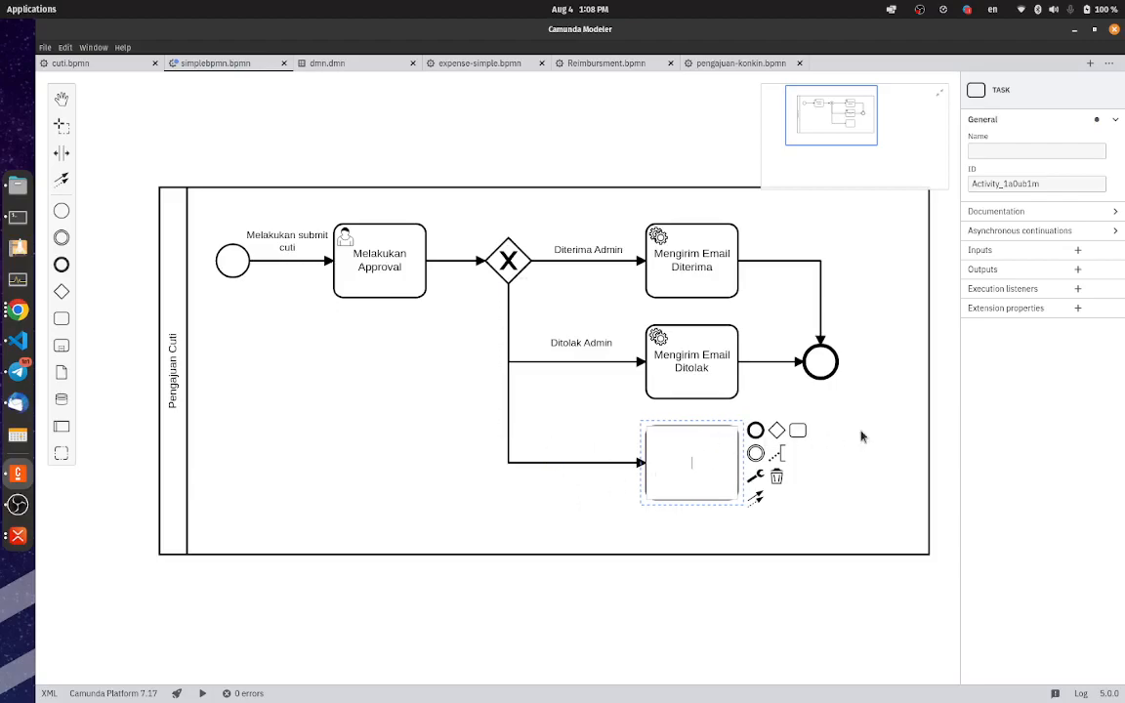
left_click(755, 482)
left_click(673, 487)
key("Delete")
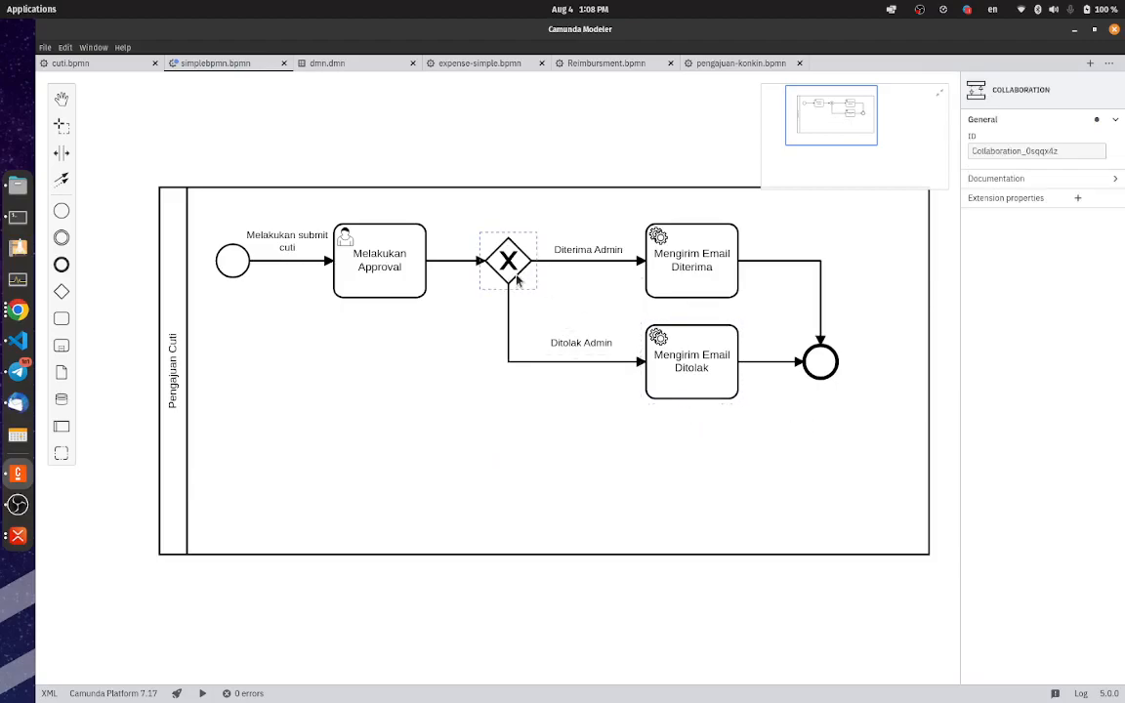
Step: Shorten the Pengajuan Cuti pool so its lower edge sits just below the Mengirim Email Ditolak task
left_click(525, 556)
left_click_drag(542, 559, 565, 417)
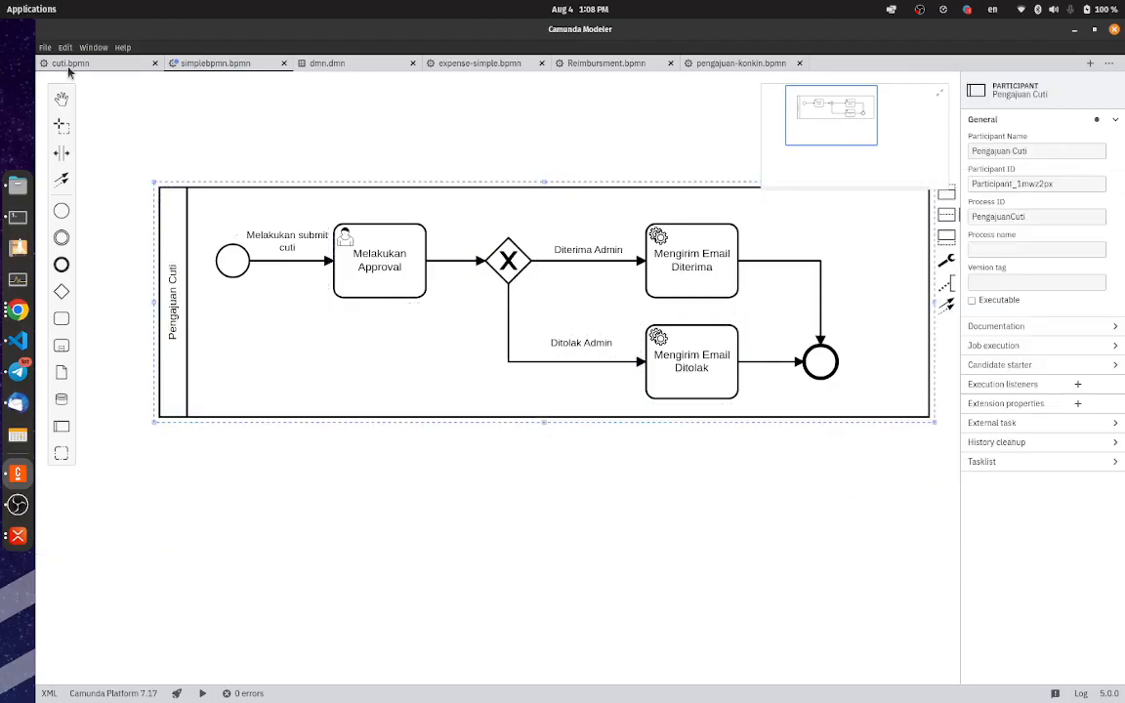
Step: Create a new DMN diagram for Camunda Platform 7
left_click(45, 47)
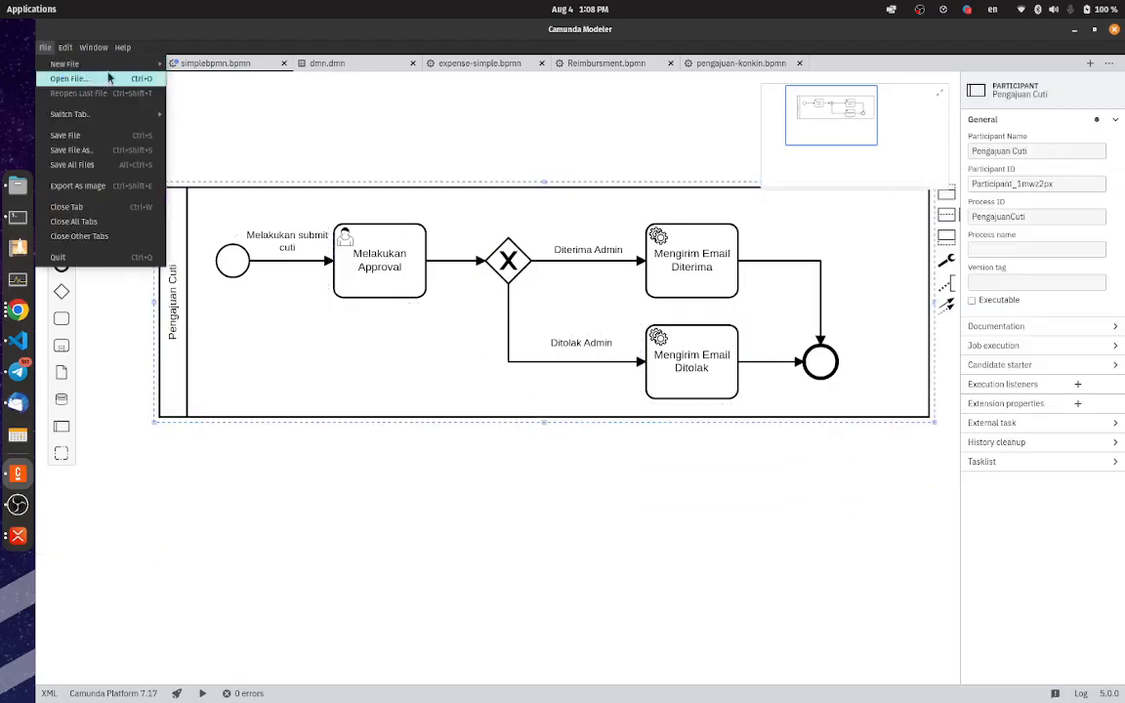
mouse_move(117, 63)
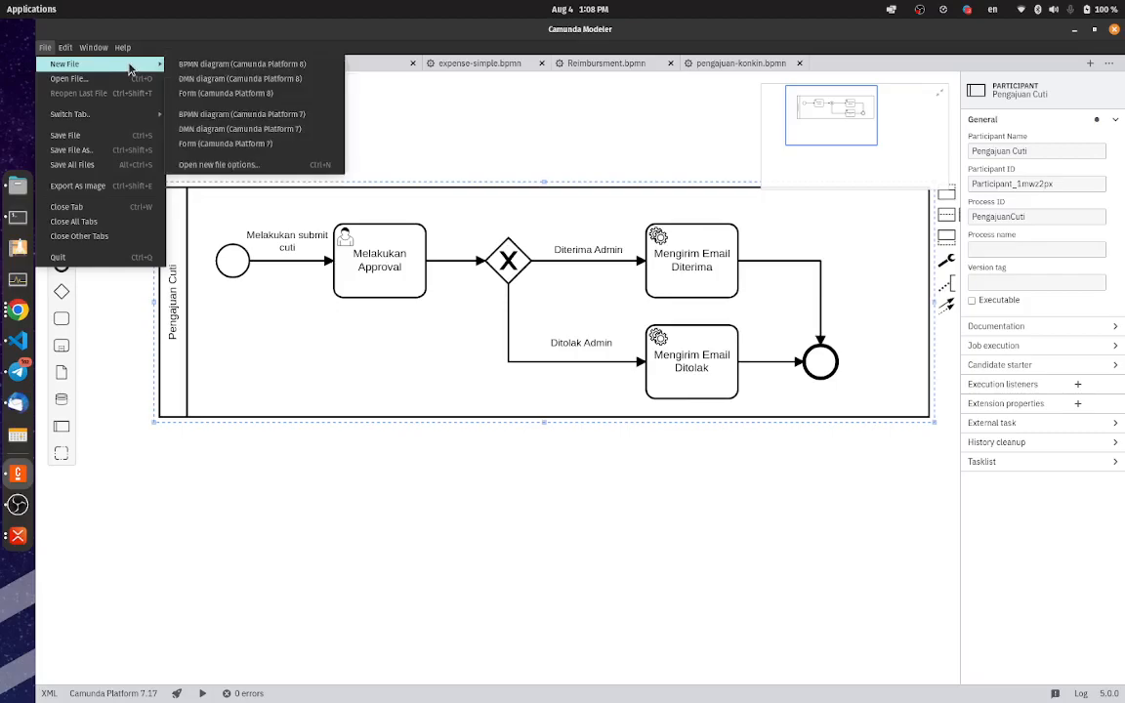
left_click(262, 128)
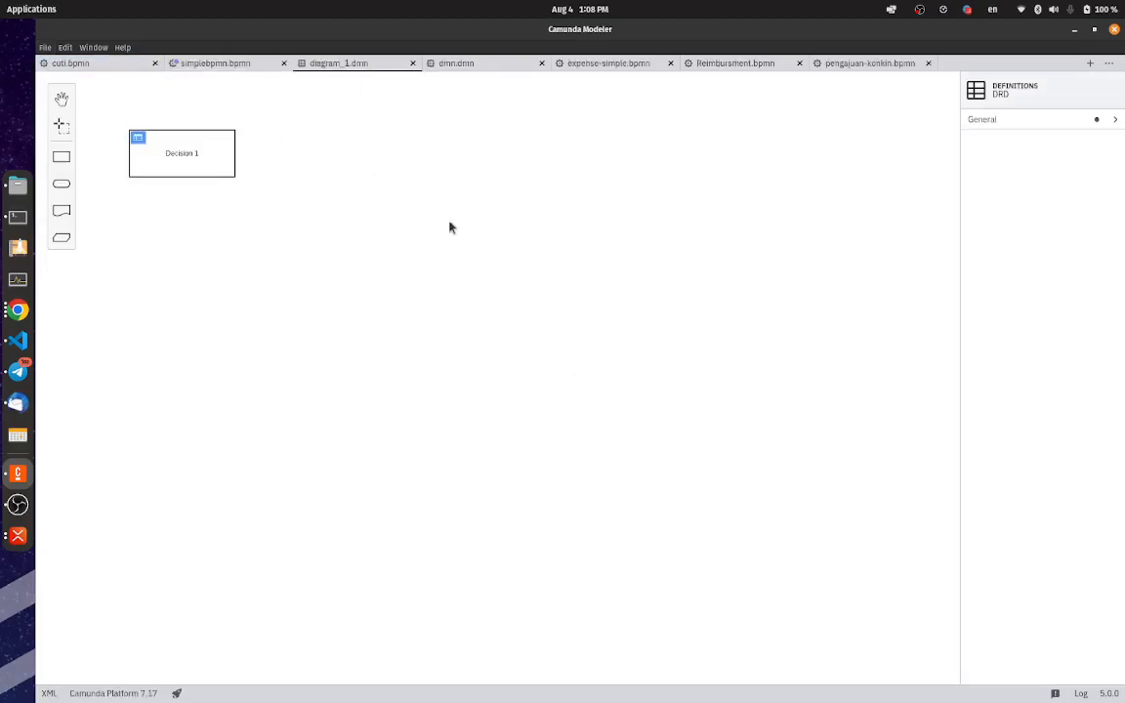
Step: Create a new BPMN diagram for Camunda Platform 7
left_click(45, 47)
mouse_move(125, 66)
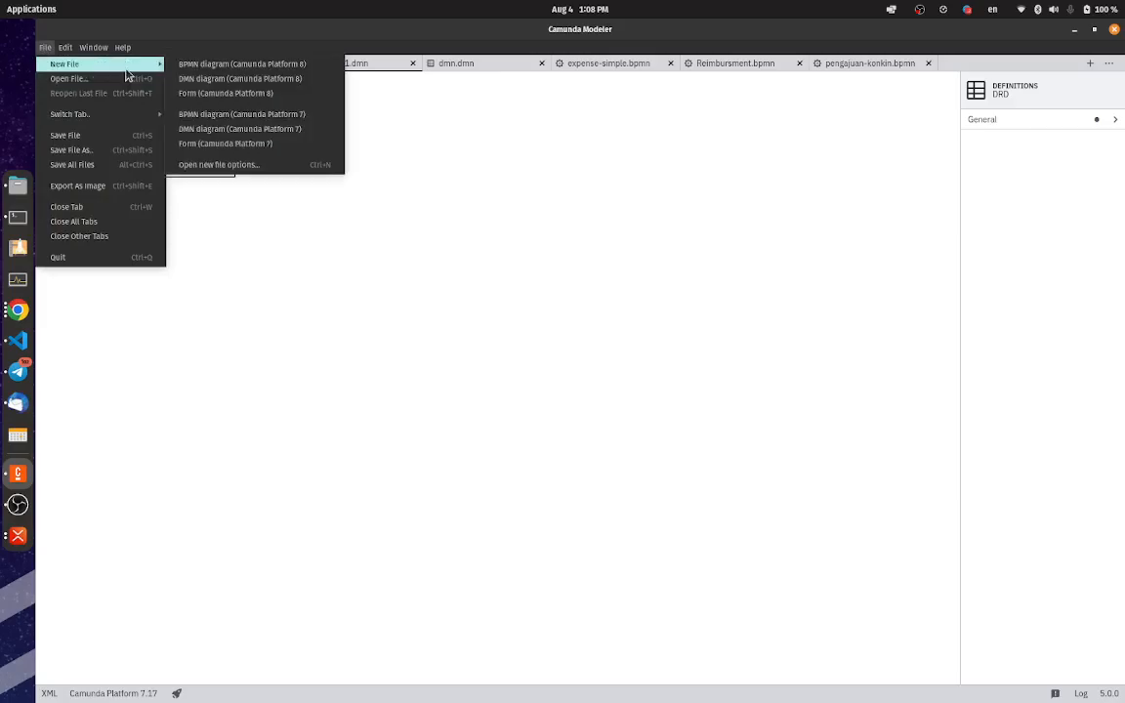
left_click(293, 114)
left_click_drag(153, 175, 193, 244)
left_click(238, 256)
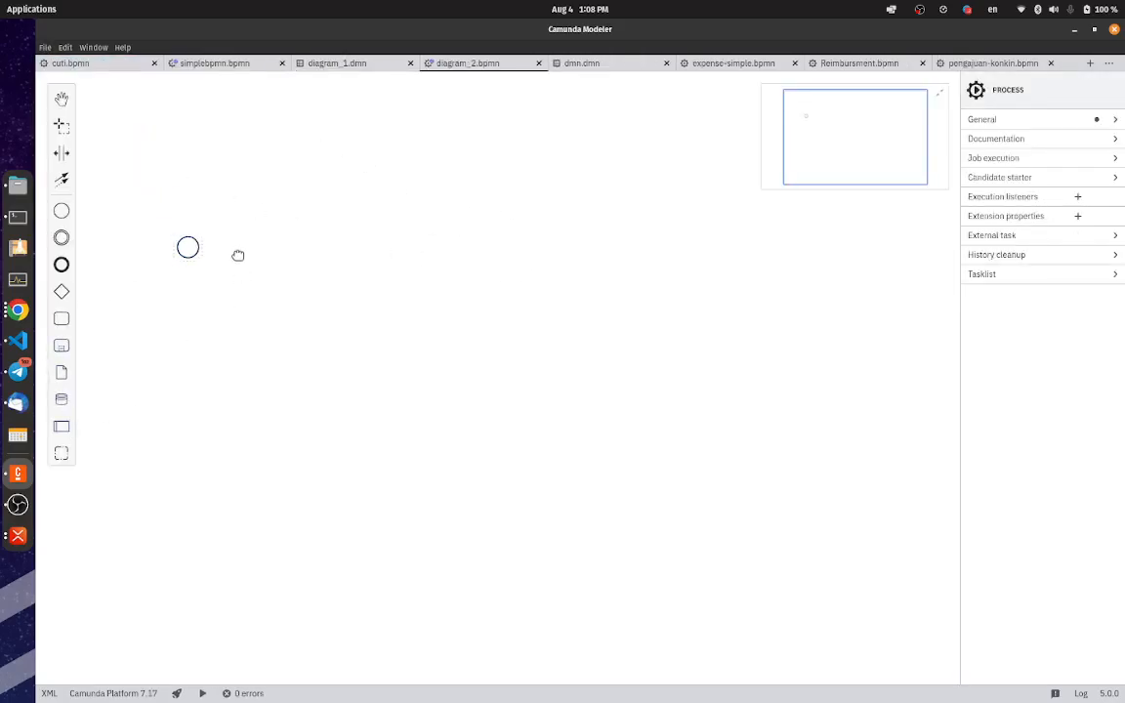
Step: Place a pool around the start event and show the pool's general properties
left_click(57, 430)
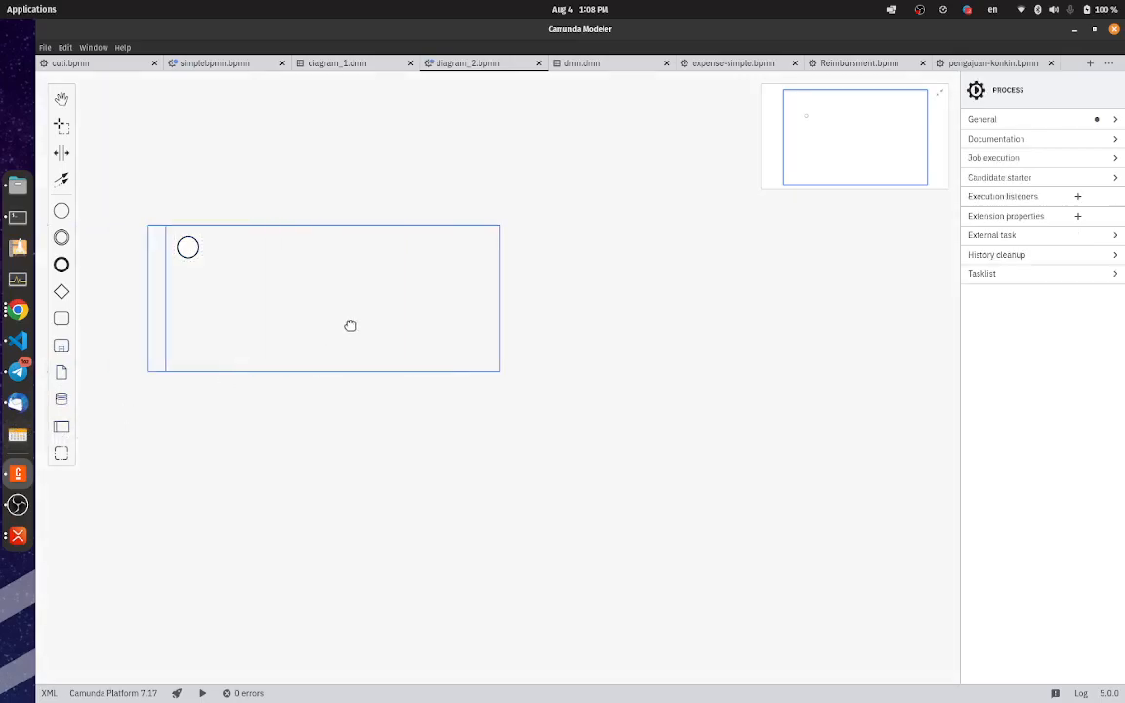
left_click(318, 272)
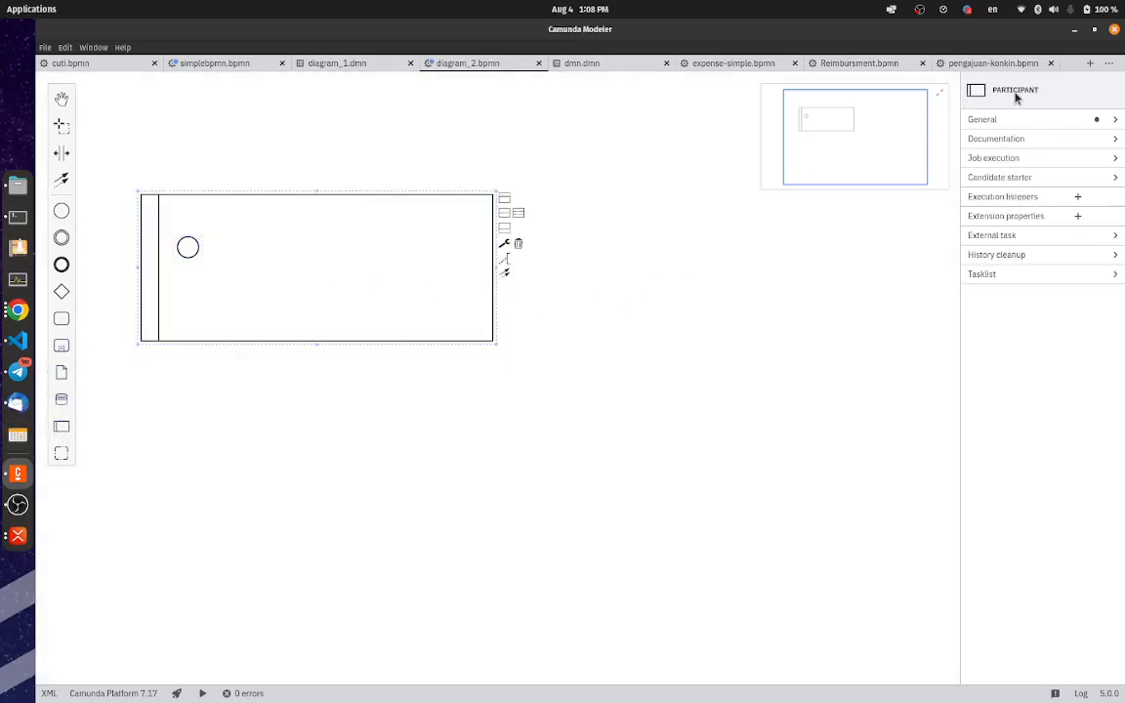
left_click_drag(333, 238, 427, 299)
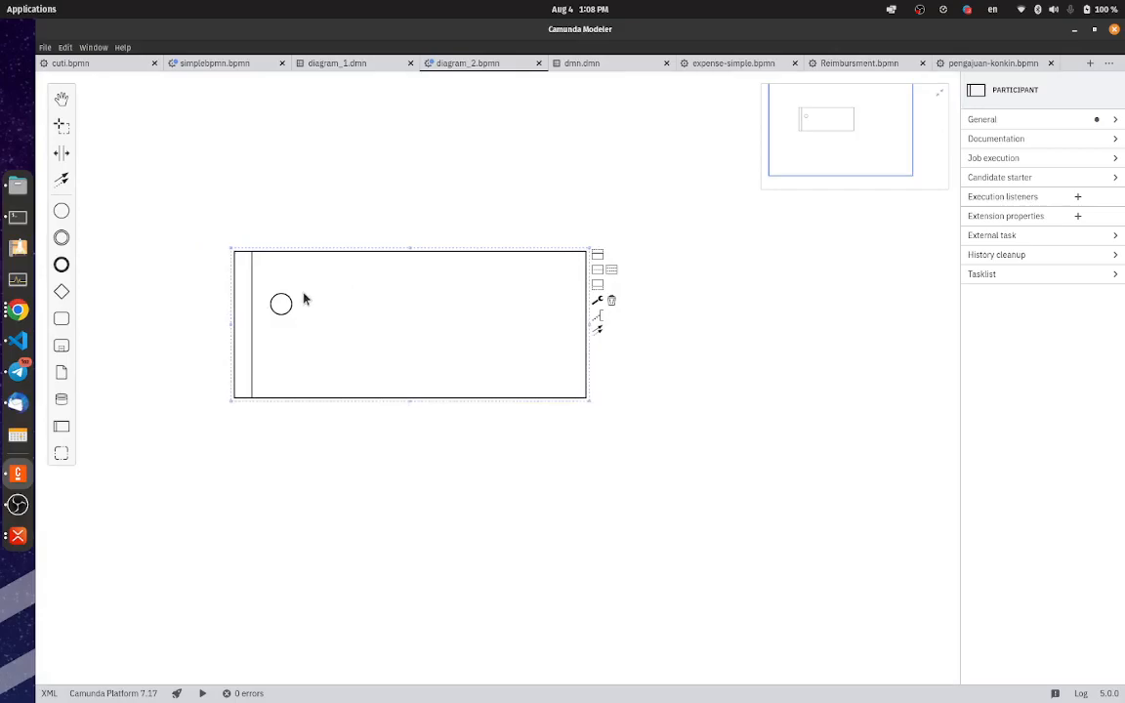
scroll(293, 329, "up", 4)
left_click_drag(265, 368, 355, 284)
left_click(1006, 120)
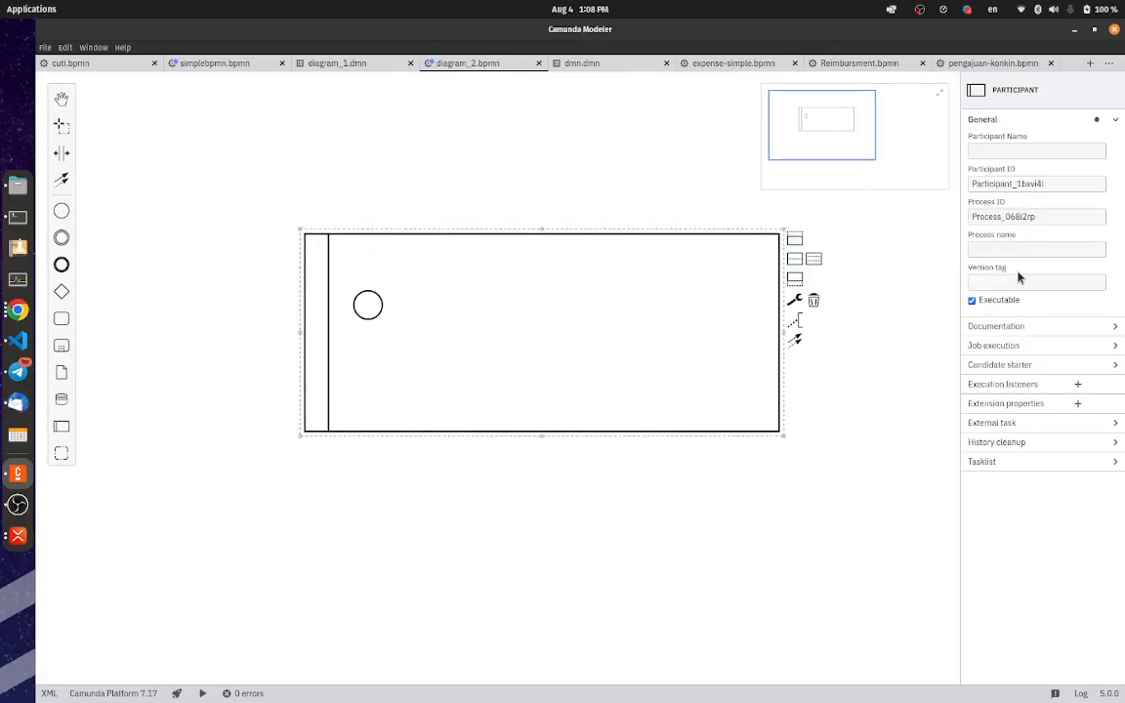
Step: Set the pool's process ID to pemesanan
key("Tab")
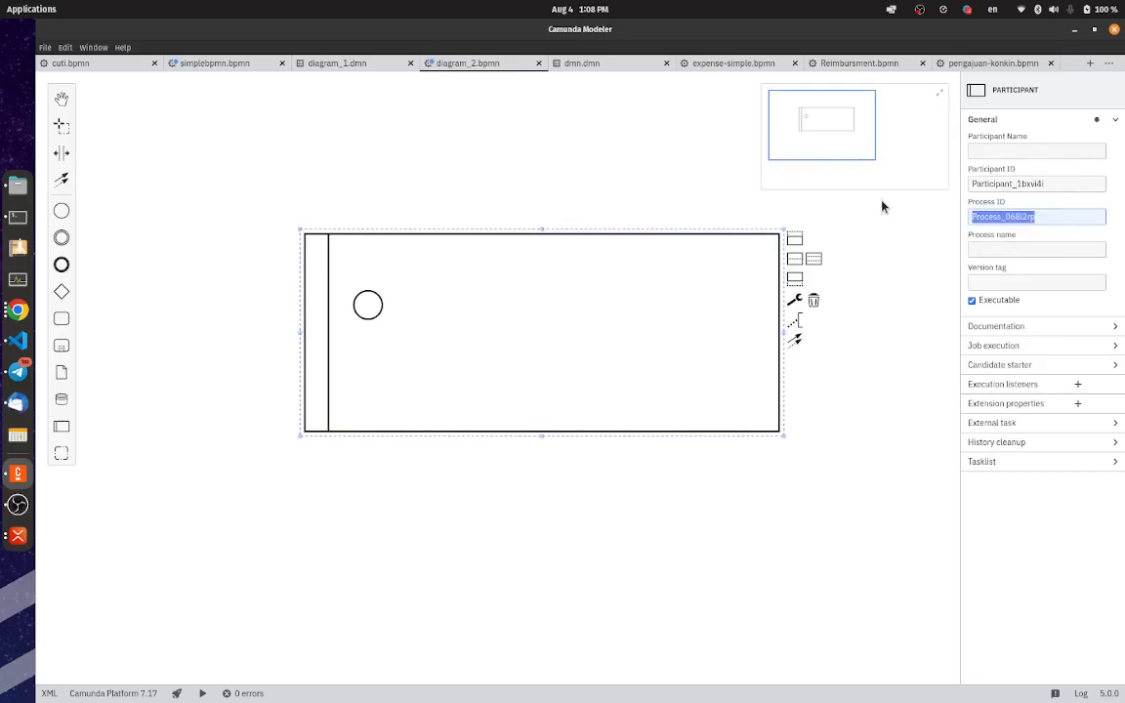
type("pe")
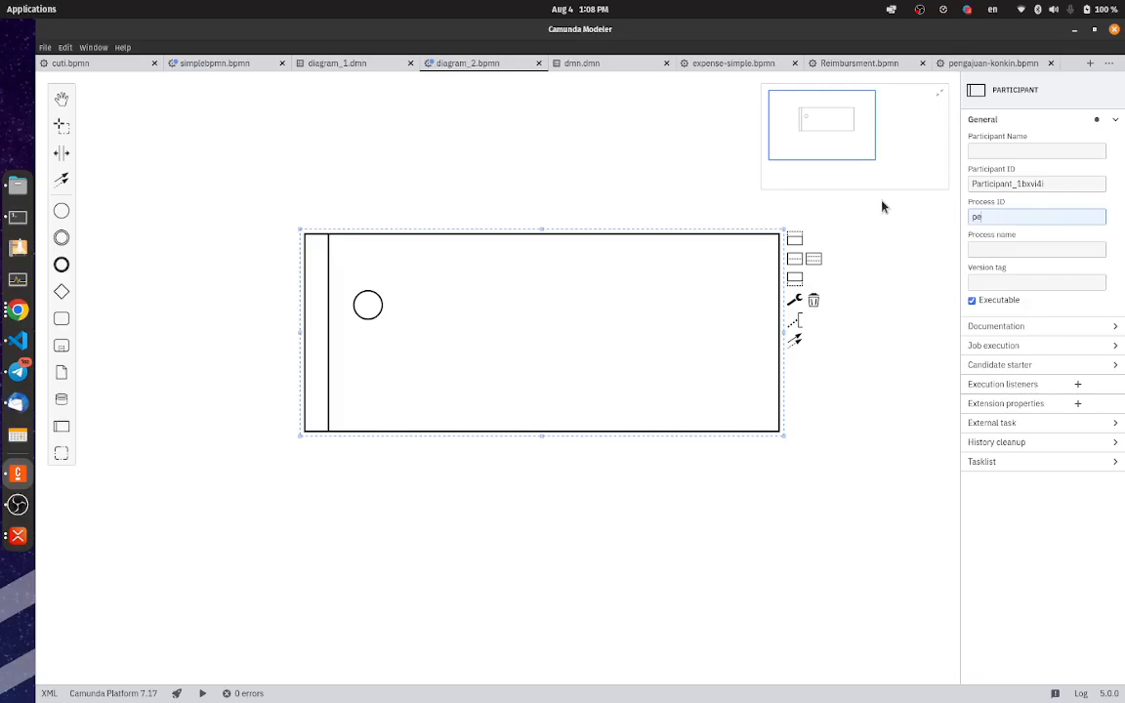
type("mesanan")
left_click(541, 240)
left_click(379, 312)
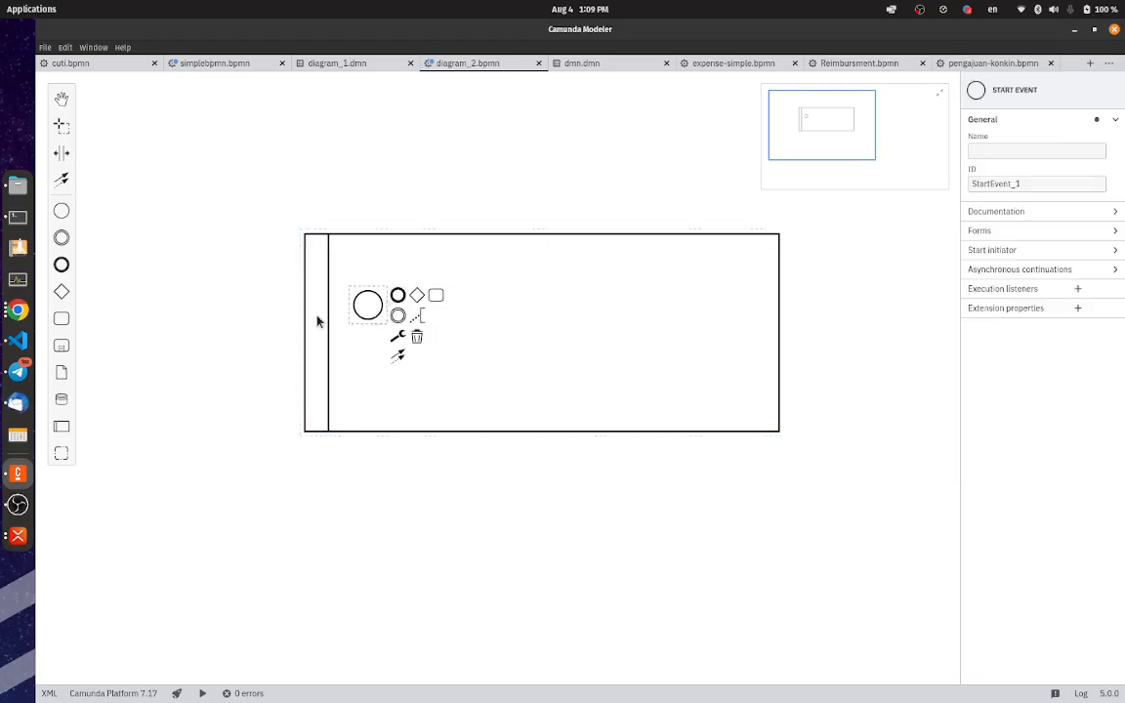
Step: Replace the pool's process ID with PemesananTiketKere
left_click(327, 311)
left_click(1015, 217)
key("ctrl+a")
key("BackSpace")
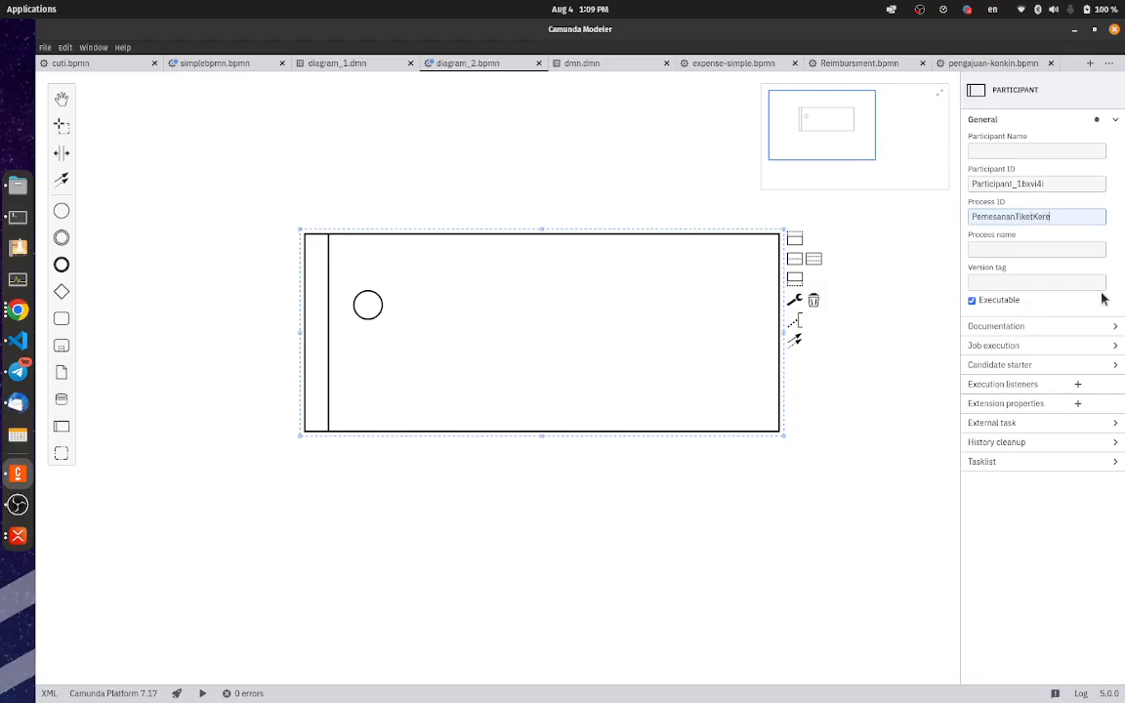
left_click(505, 482)
Step: Move the start event slightly lower inside the pool
left_click(375, 306)
left_click_drag(362, 299, 358, 307)
left_click(472, 181)
Step: Append a task named Memilih Waktu to the start event
left_click(365, 325)
left_click(436, 303)
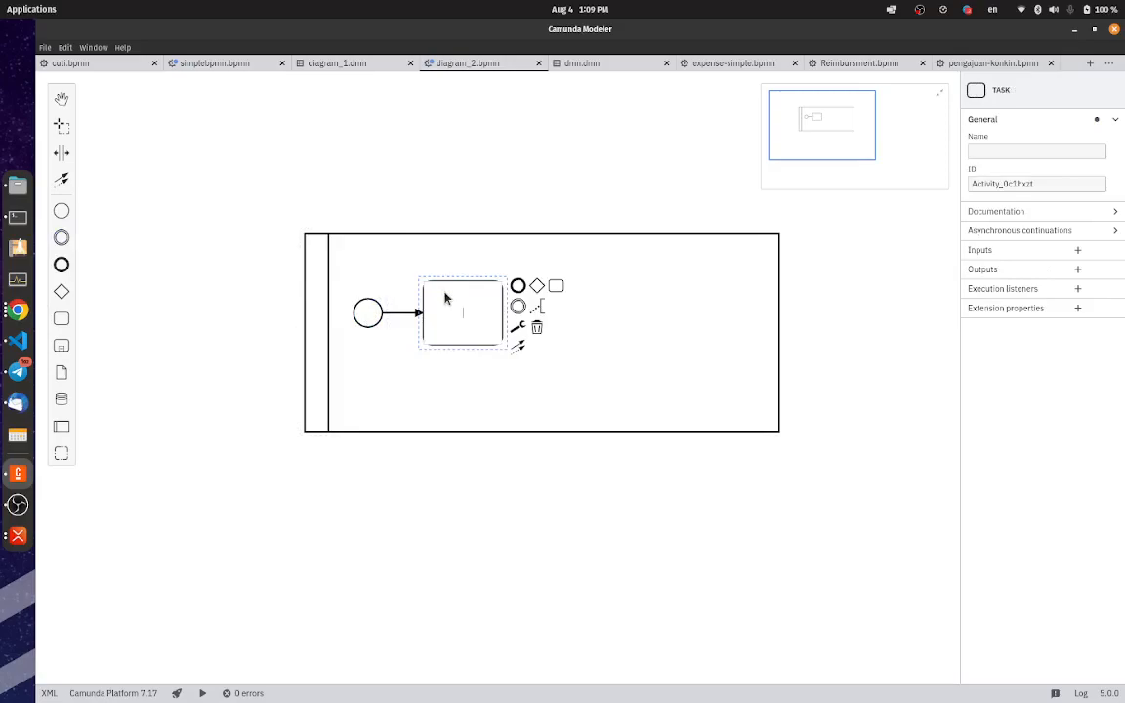
type("Mengajukan")
key("ctrl+a")
type("Memilih wak")
key("BackSpace")
key("BackSpace")
key("BackSpace")
type("Waktu")
key("Return")
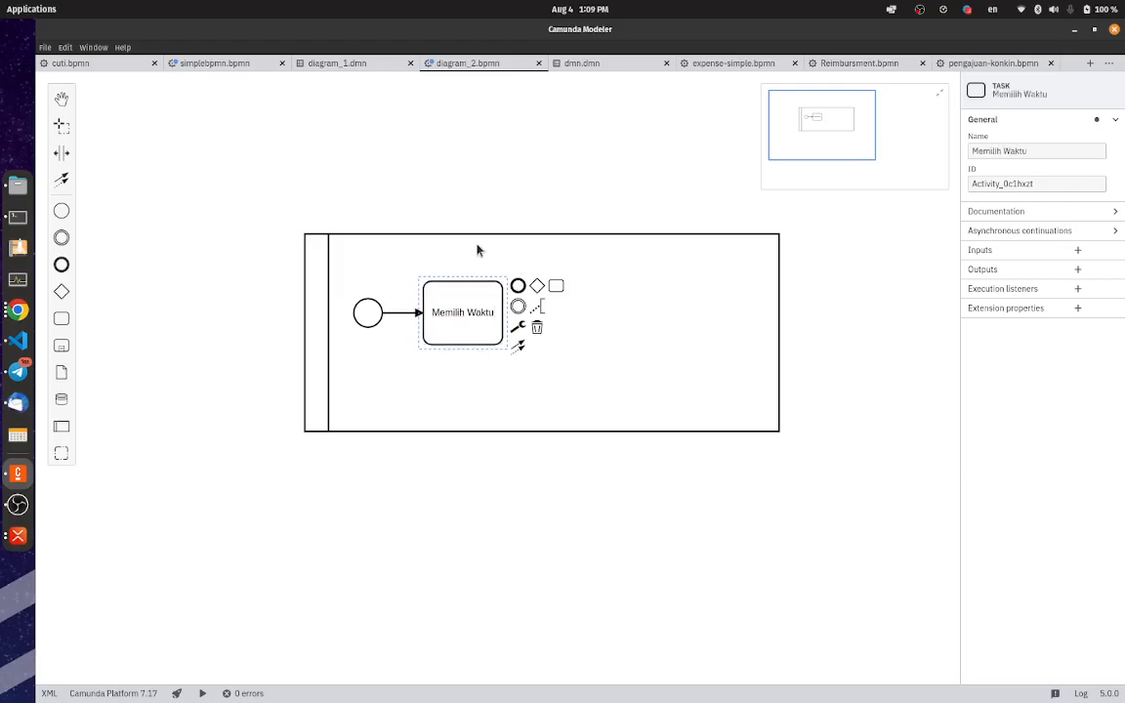
Step: Append a gateway after the Memilih Waktu task and change it to a parallel gateway
left_click(537, 285)
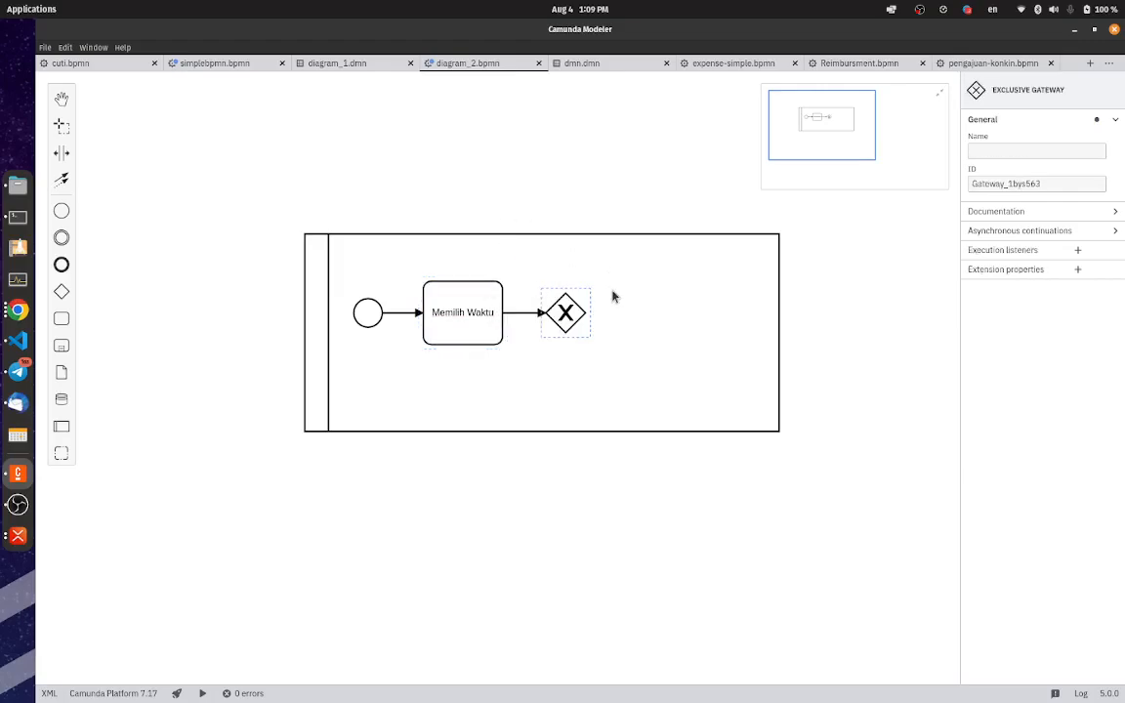
left_click(601, 338)
left_click(617, 386)
Step: Append a task named Mengupload SURAT Vaksin to the parallel gateway
left_click(638, 297)
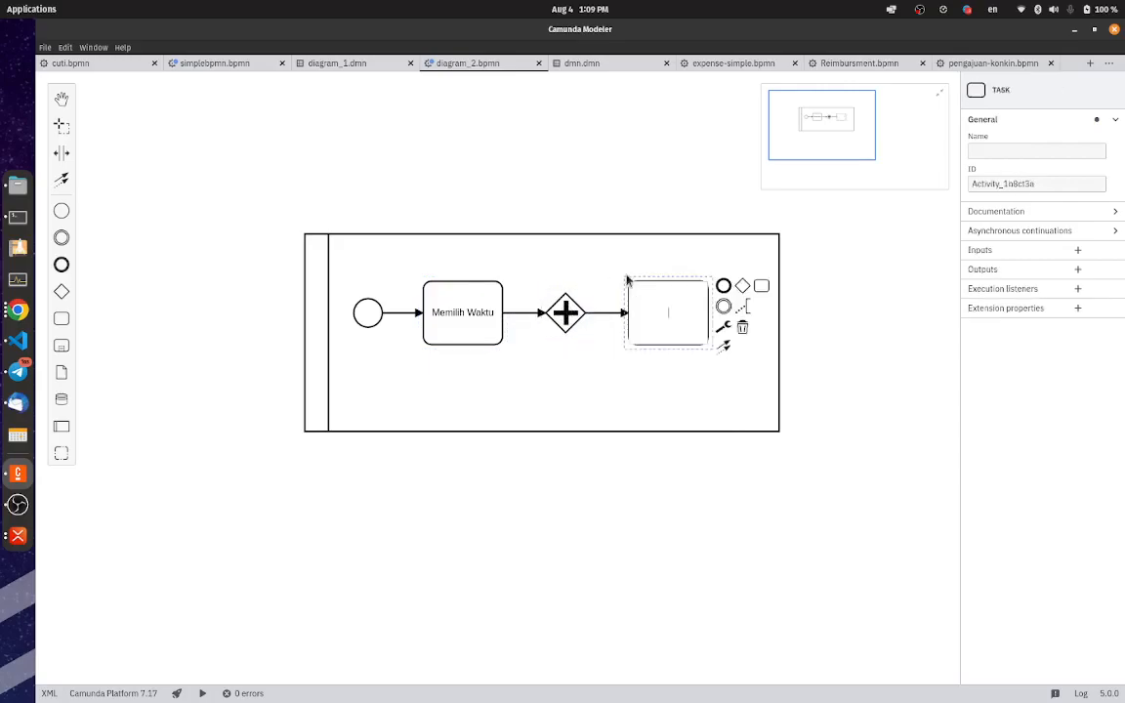
type("Mengupload SURAT Vaksi")
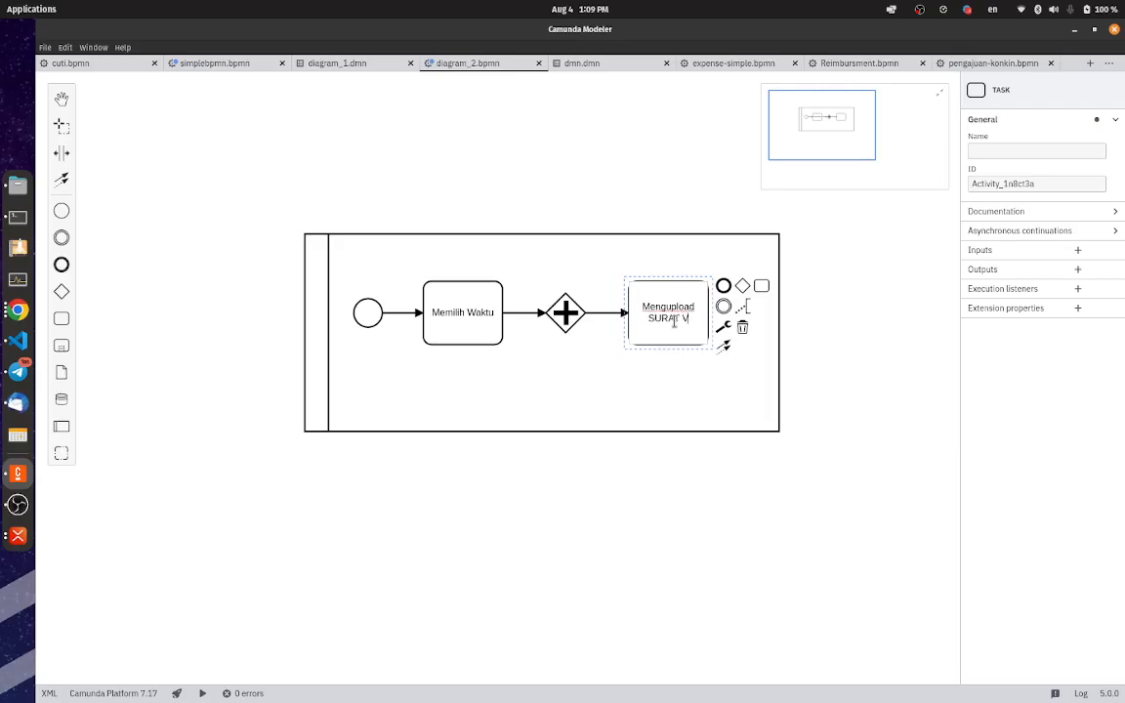
key("Return")
double_click(688, 312)
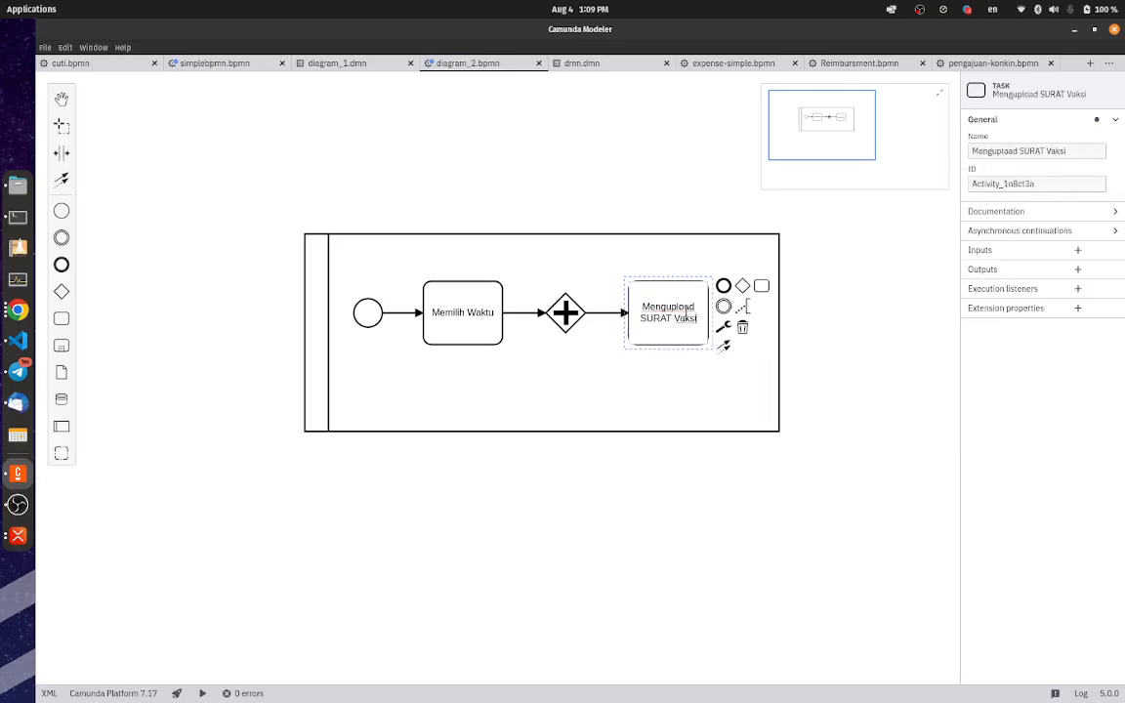
type("n")
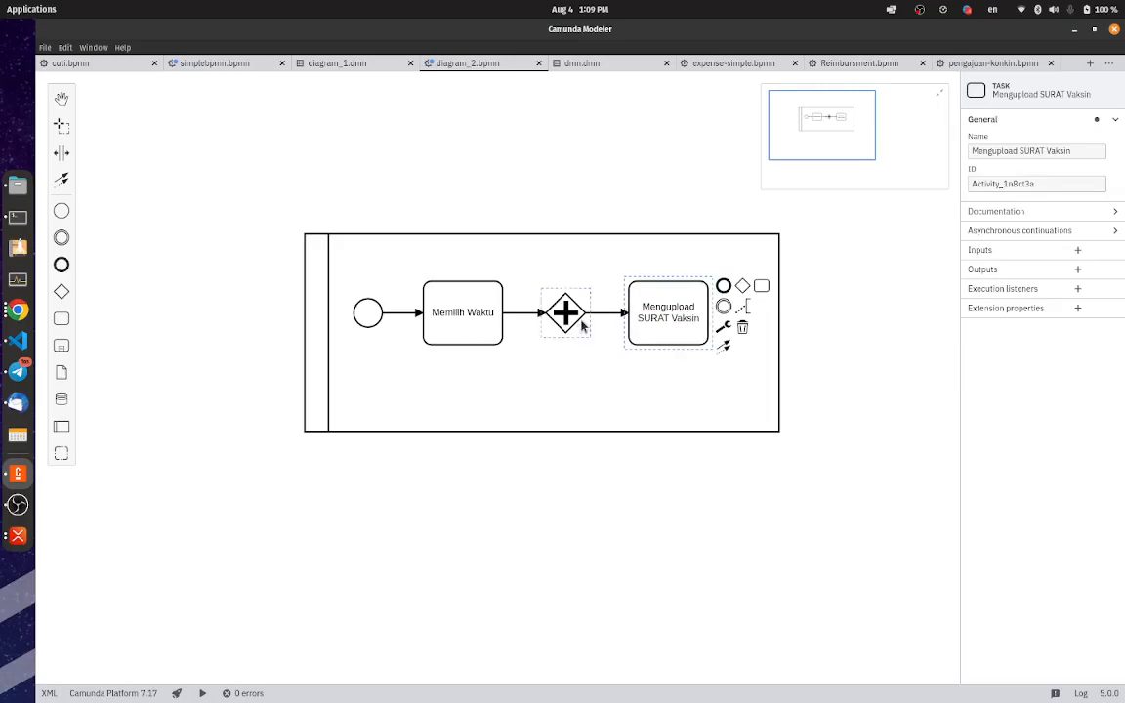
Step: Append a second task named Mengupload KTP to the parallel gateway
left_click(577, 319)
left_click(638, 297)
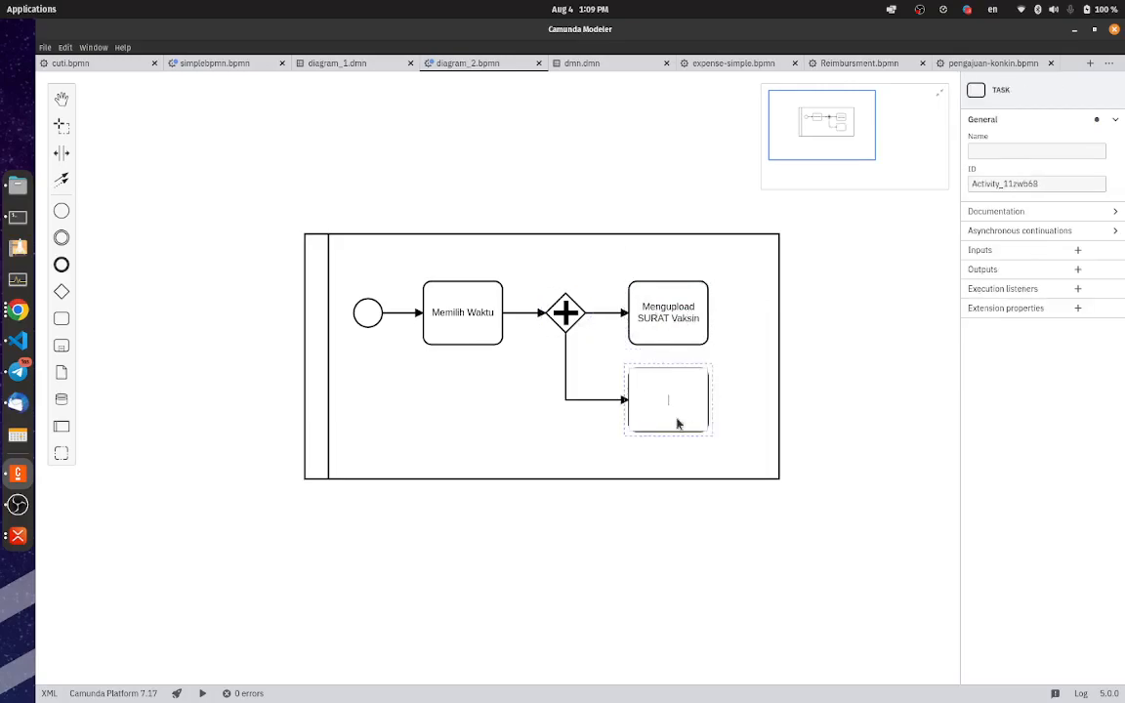
type("M")
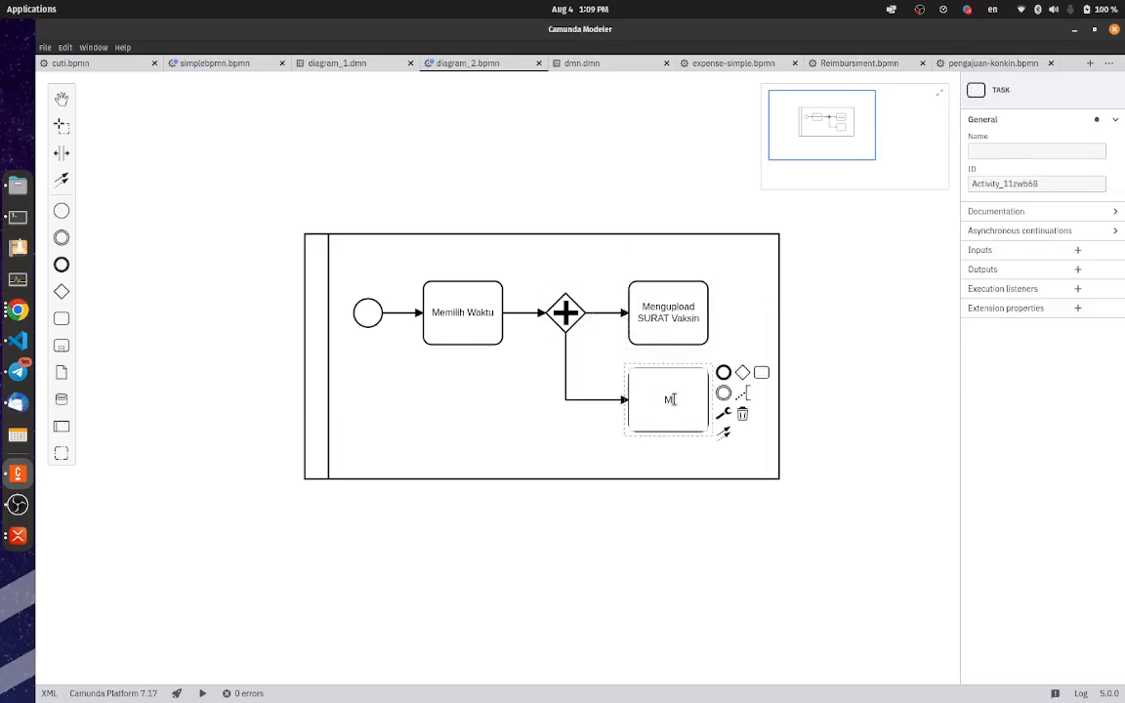
type("engupload KTP")
left_click(710, 379)
left_click(686, 311)
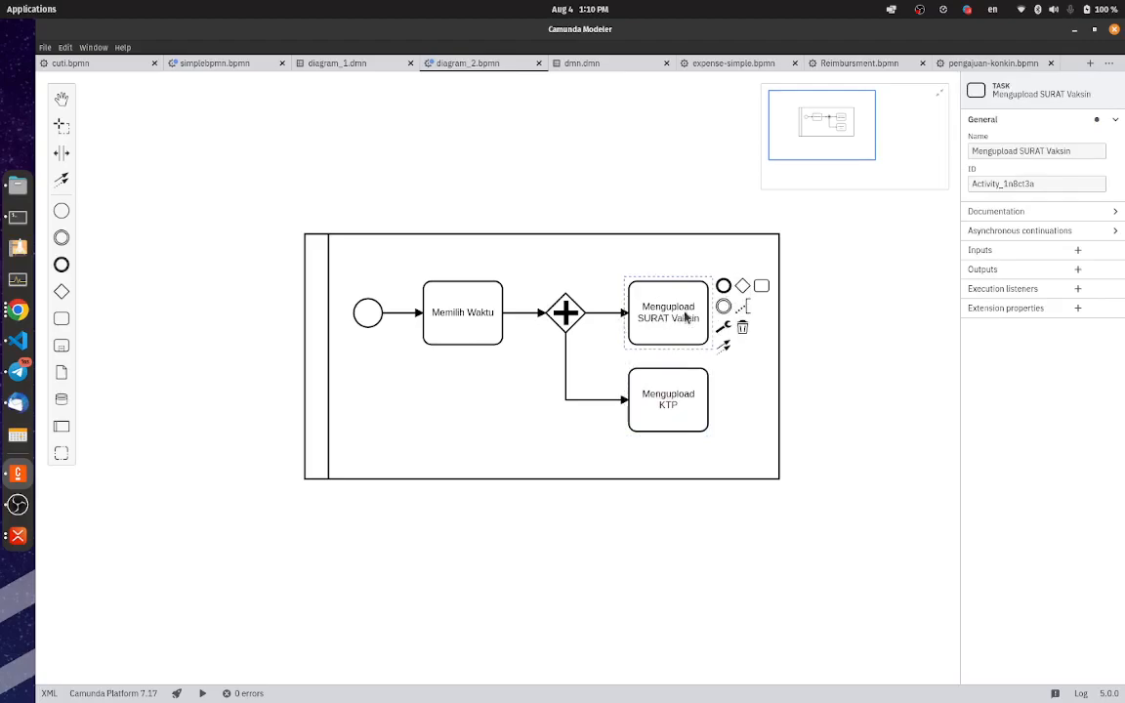
left_click(762, 286)
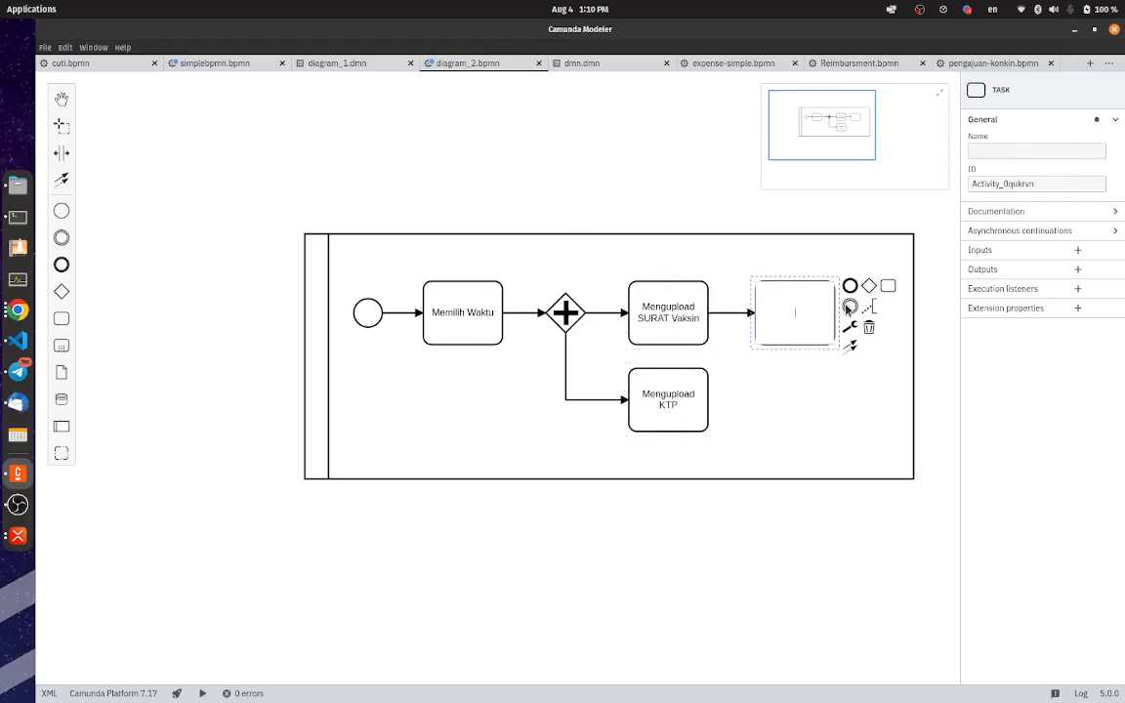
left_click(787, 300)
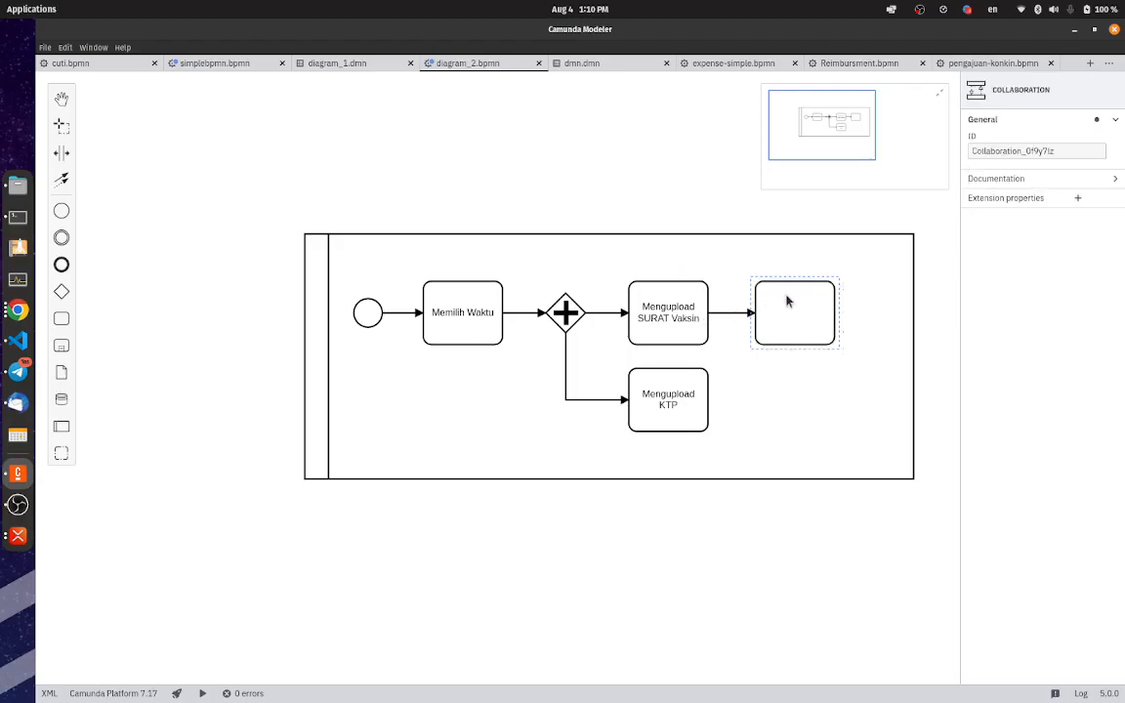
left_click(764, 298)
key("Delete")
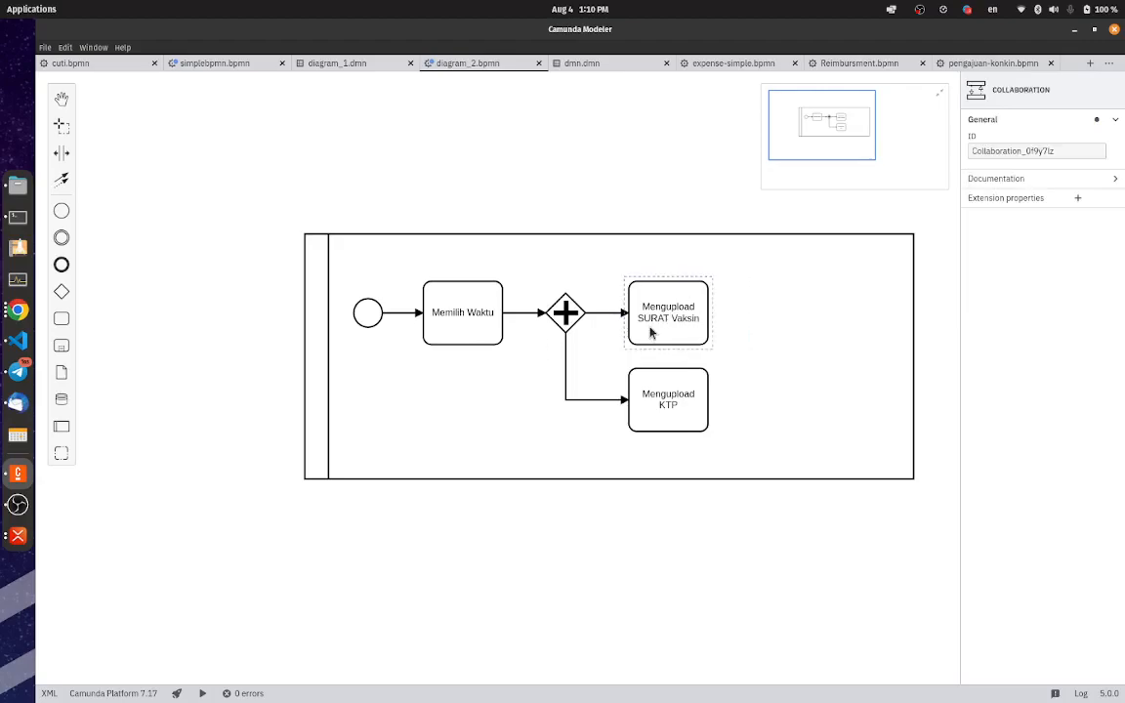
Step: Append a parallel gateway after the Mengupload SURAT Vaksin task and connect the Mengupload KTP task to it
left_click(652, 333)
left_click(743, 284)
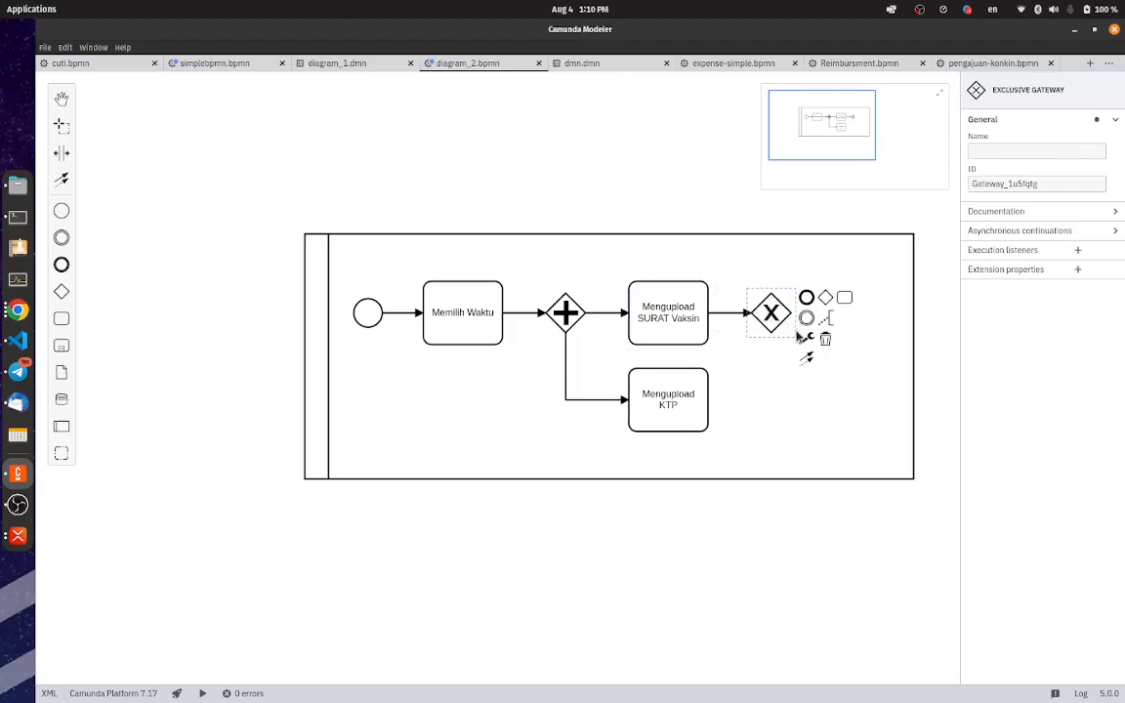
left_click(801, 336)
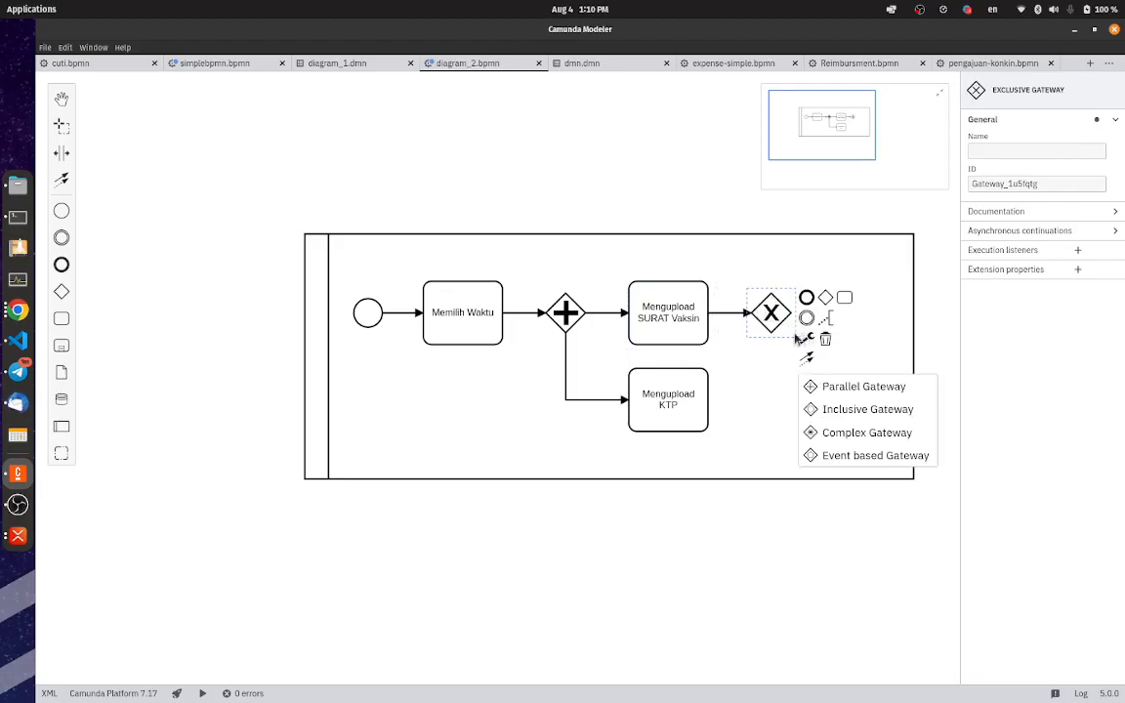
left_click(897, 391)
left_click(668, 399)
left_click(722, 432)
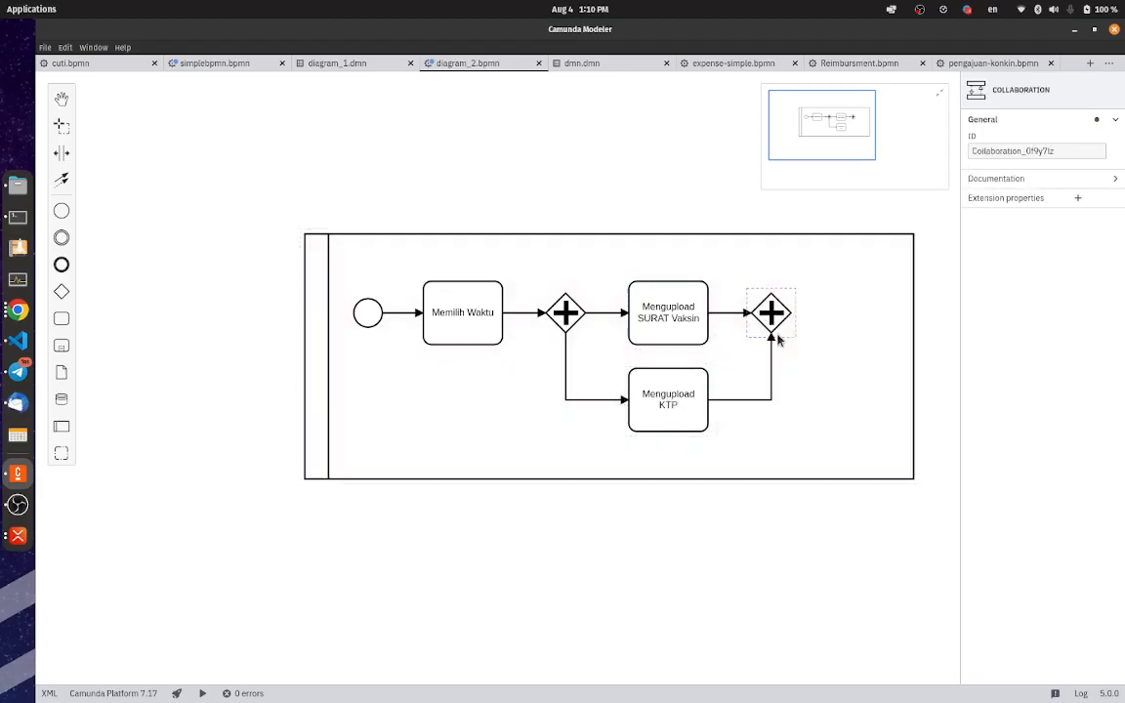
Step: Append a task named Submit Pemesanan to the joining parallel gateway
left_click(778, 339)
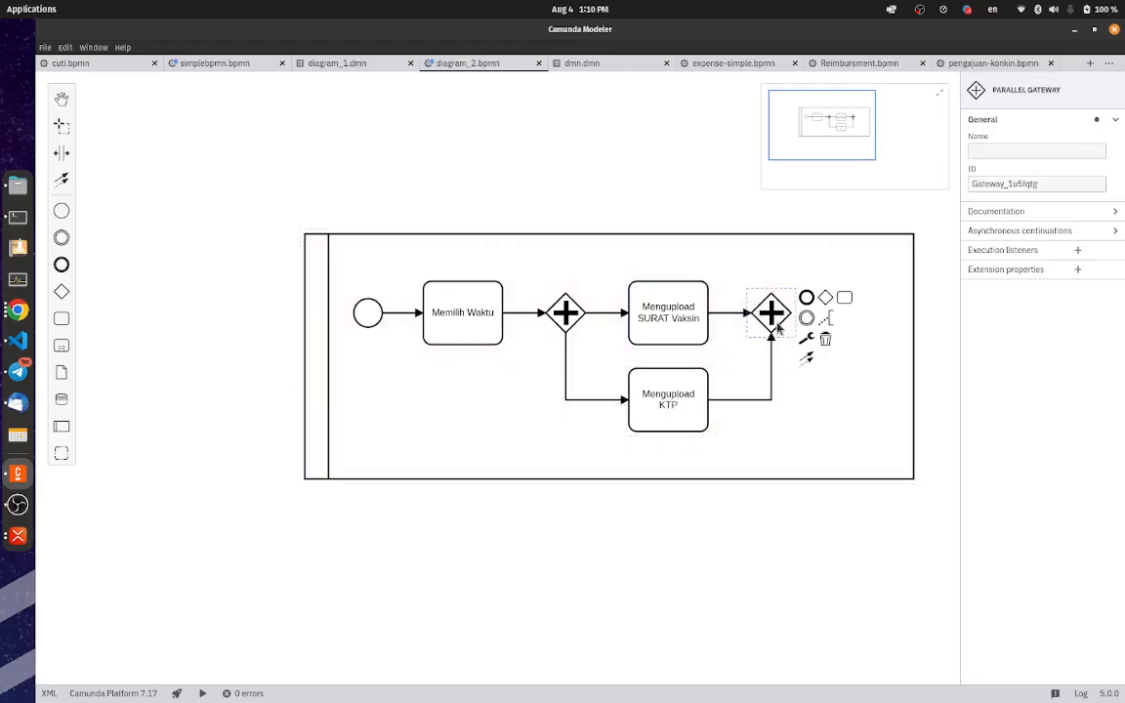
left_click(845, 300)
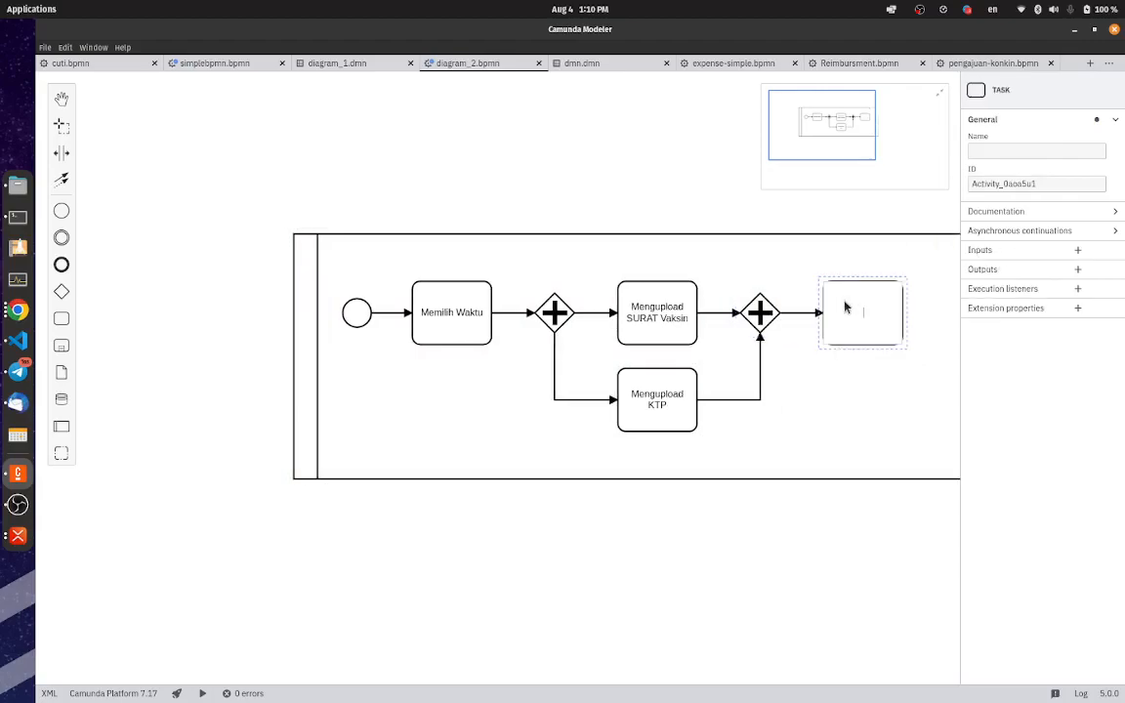
type("Sumbmit")
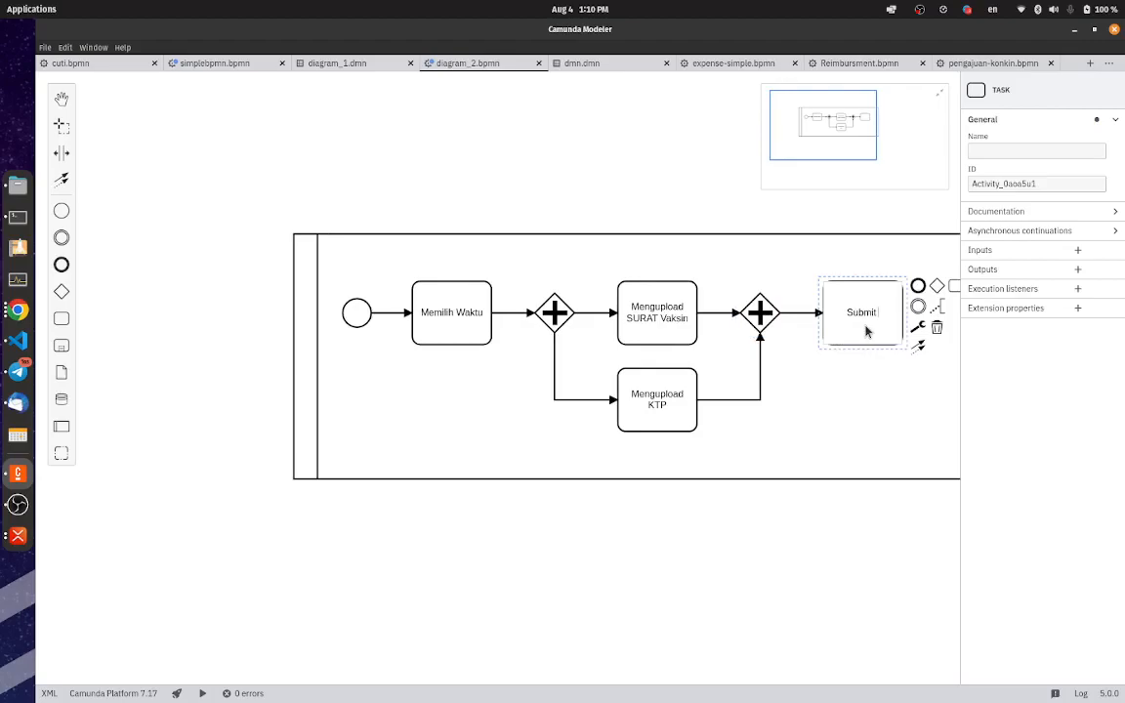
type(" Pems")
type("sanan")
key("Return")
Step: Append an exclusive gateway after the Submit Pemesanan task and add an unnamed task to that gateway
scroll(831, 383, "right", 1)
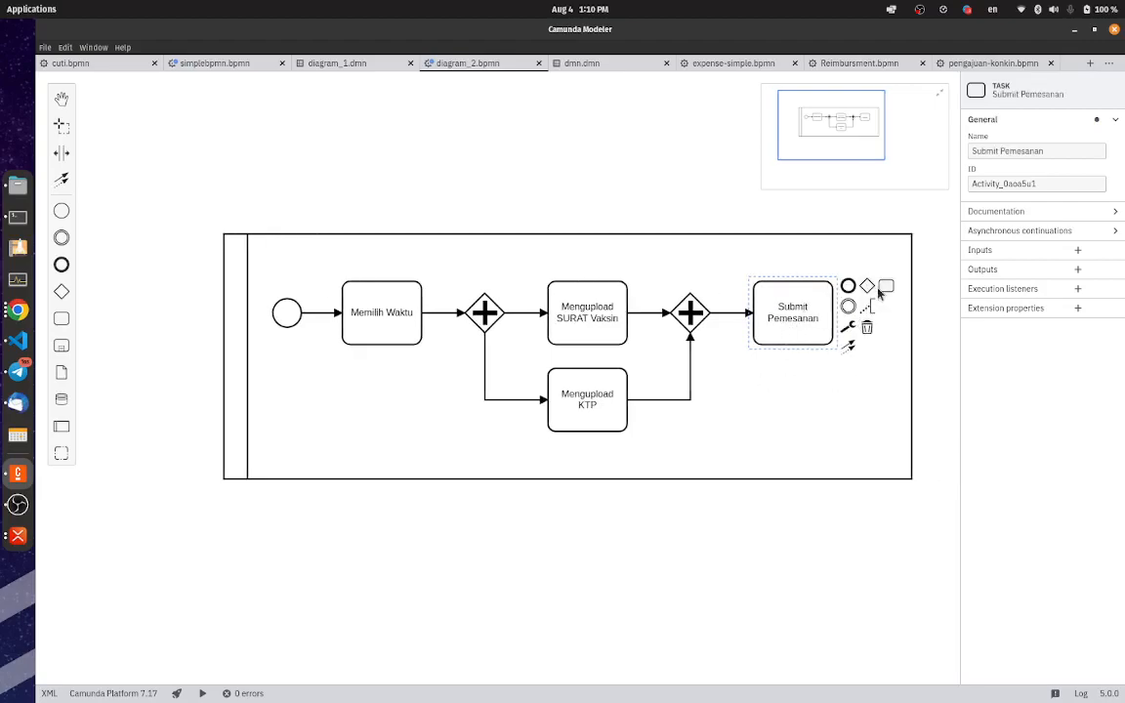
left_click(868, 286)
scroll(861, 386, "right", 3)
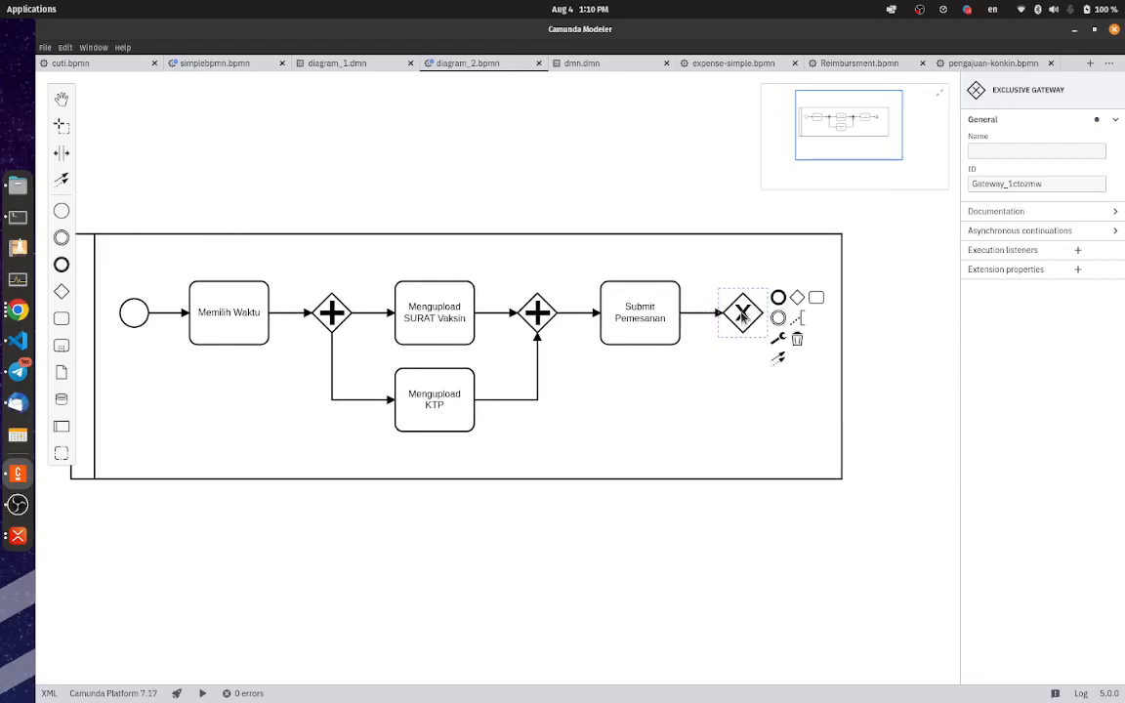
left_click(816, 297)
key("Escape")
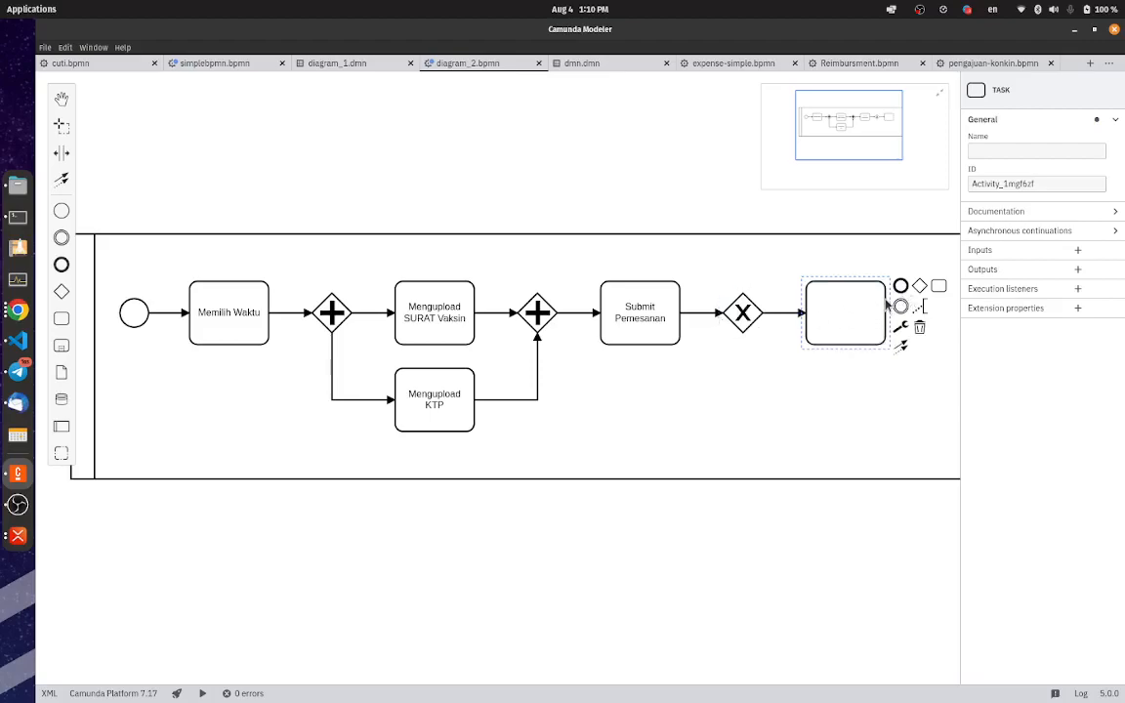
left_click(934, 286)
key("Escape")
left_click_drag(834, 281, 711, 368)
key("ctrl+z")
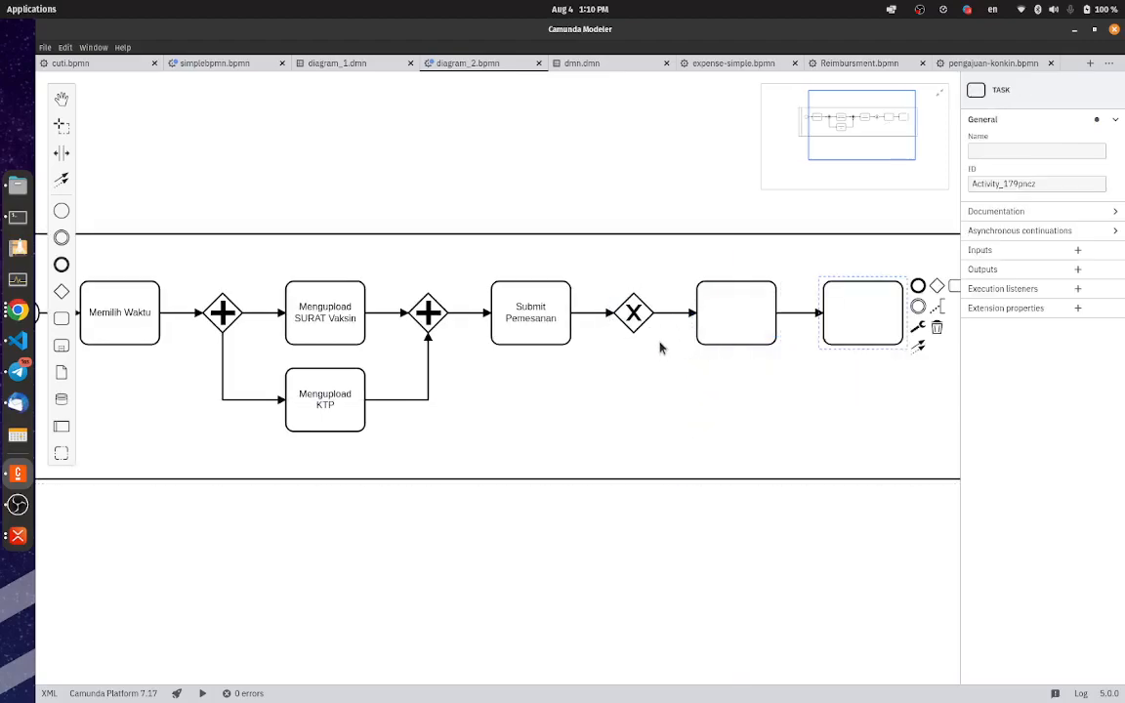
key("ctrl+z")
Step: Append a second unnamed task to the exclusive gateway and an end event after that task
left_click(634, 334)
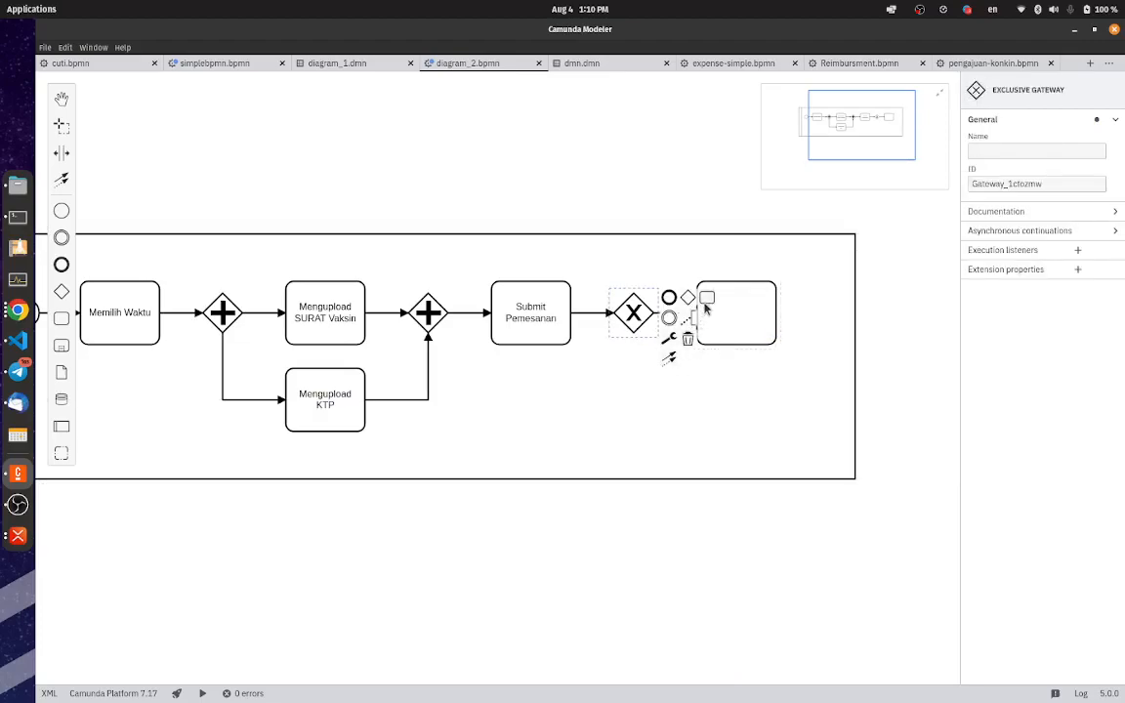
left_click(707, 297)
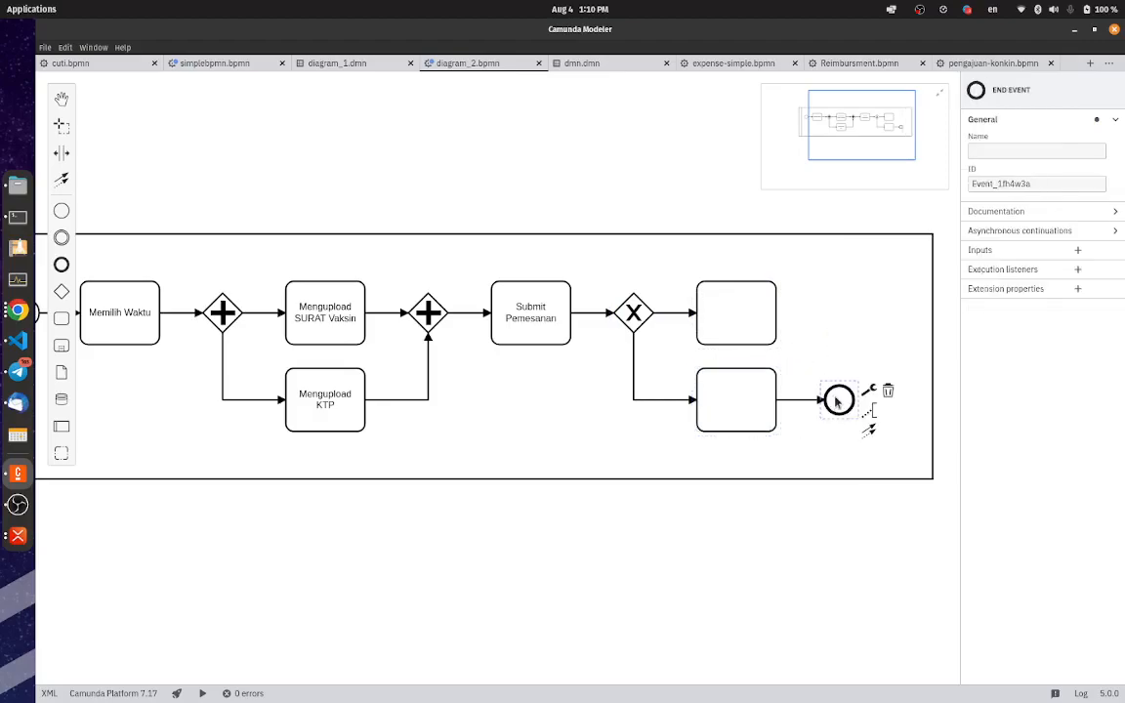
Step: Connect the upper unnamed task to the end event
left_click(768, 317)
mouse_move(791, 330)
left_mouse_down()
mouse_move(811, 348)
mouse_move(825, 393)
left_mouse_up()
left_click(839, 357)
left_click(839, 400)
Step: Name the upper task after the exclusive gateway Pesanan Di terima
scroll(623, 409, "left", 2)
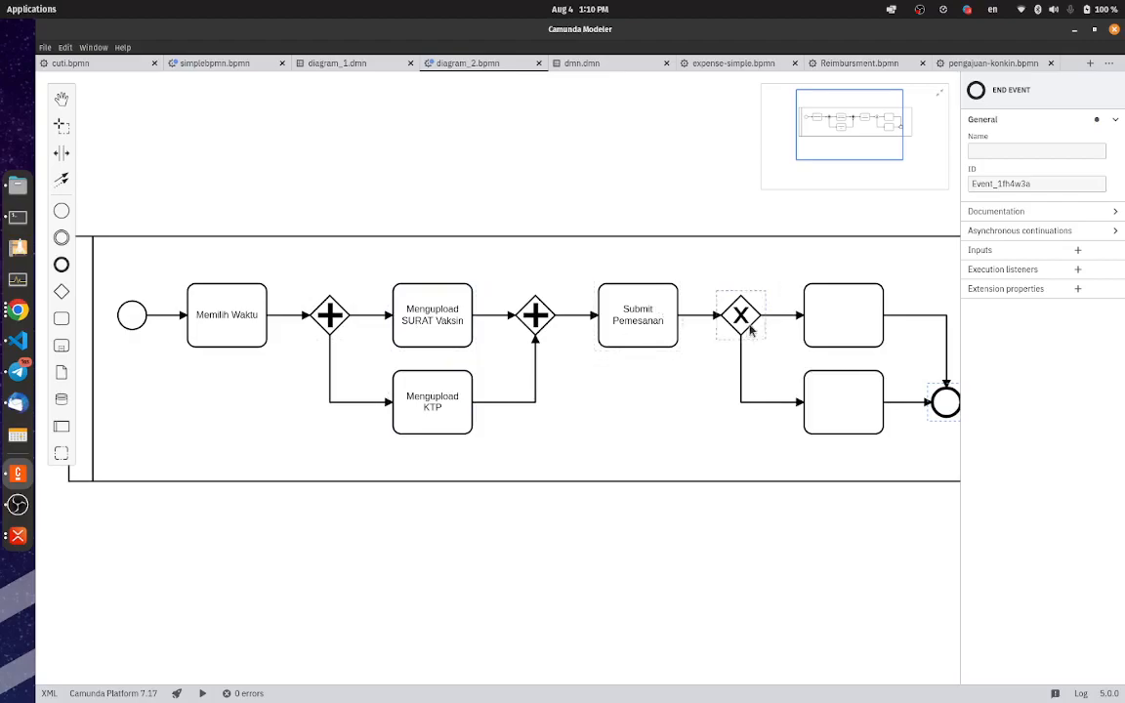
left_click(829, 325)
double_click(843, 319)
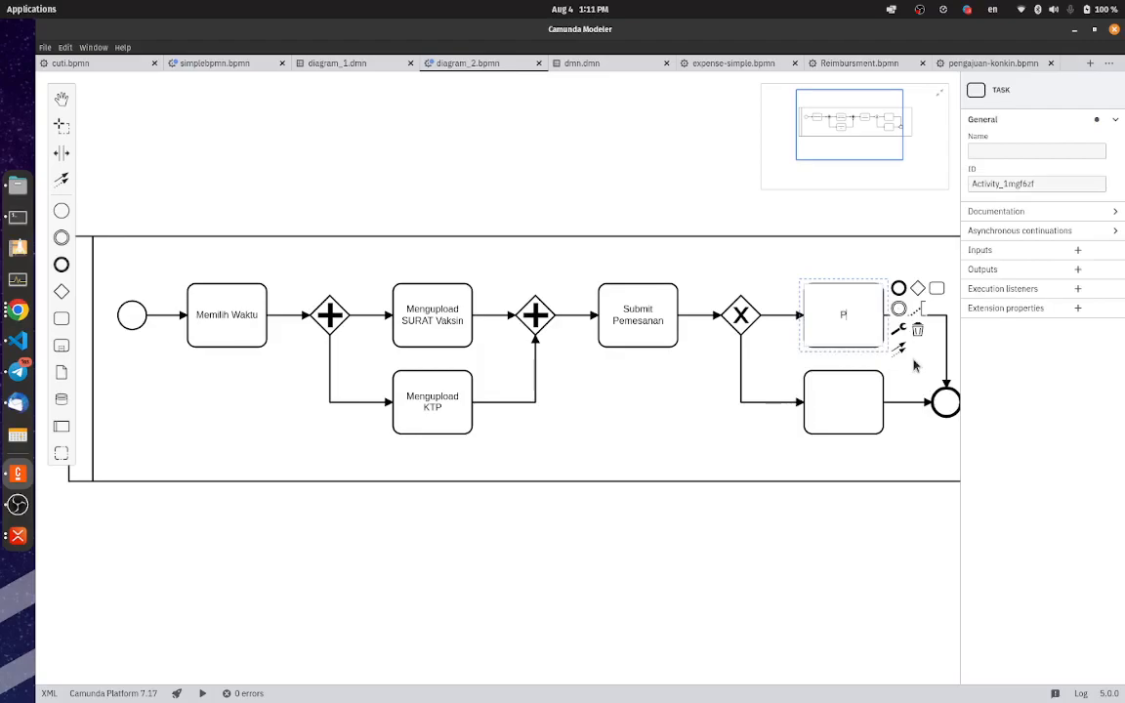
type("Pesanan Di terima")
key("Return")
Step: Name the lower task after the exclusive gateway Pesanan Di tolak
double_click(843, 397)
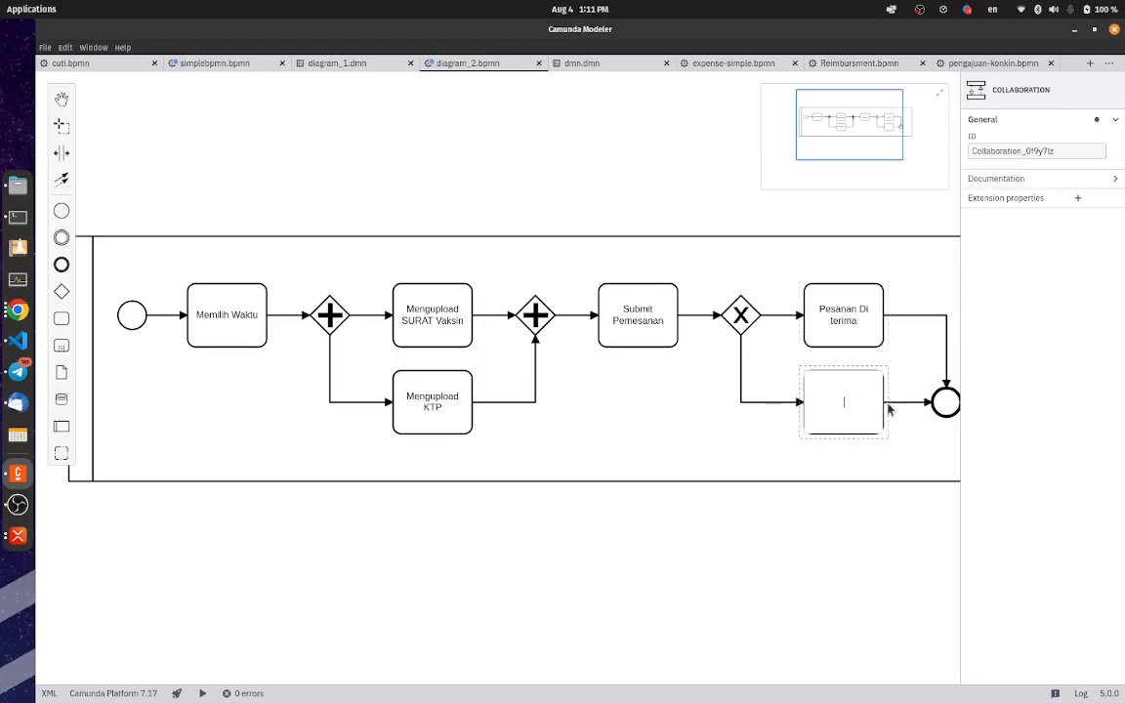
type("Pesanan Di tok")
type("ak")
left_click(886, 408)
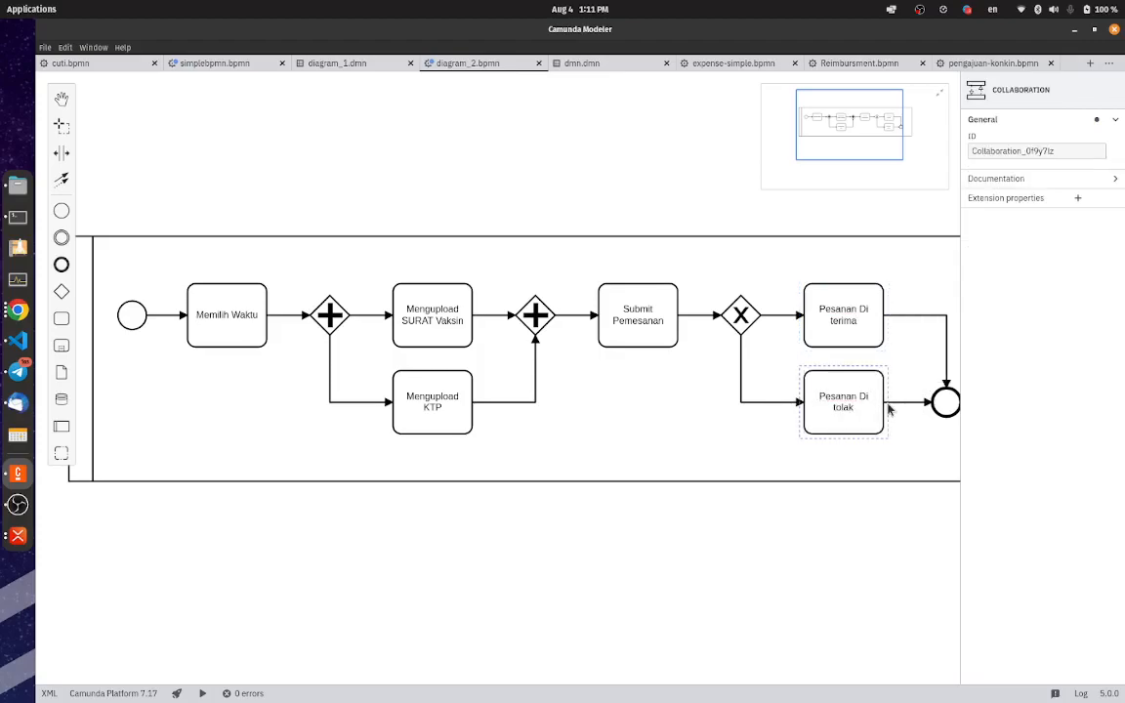
Step: Change the Memilih Waktu task to a user task
mouse_move(529, 476)
left_mouse_down()
mouse_move(556, 461)
mouse_move(638, 512)
mouse_move(530, 493)
left_mouse_up()
left_click(239, 337)
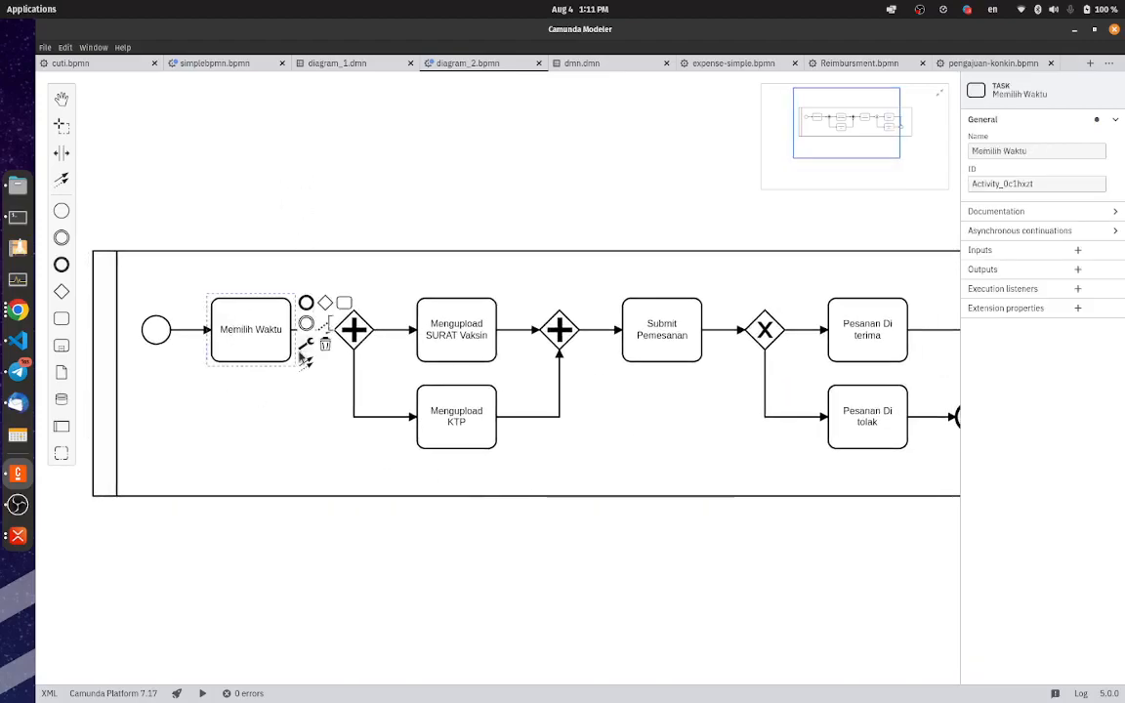
left_click(305, 344)
left_click(328, 461)
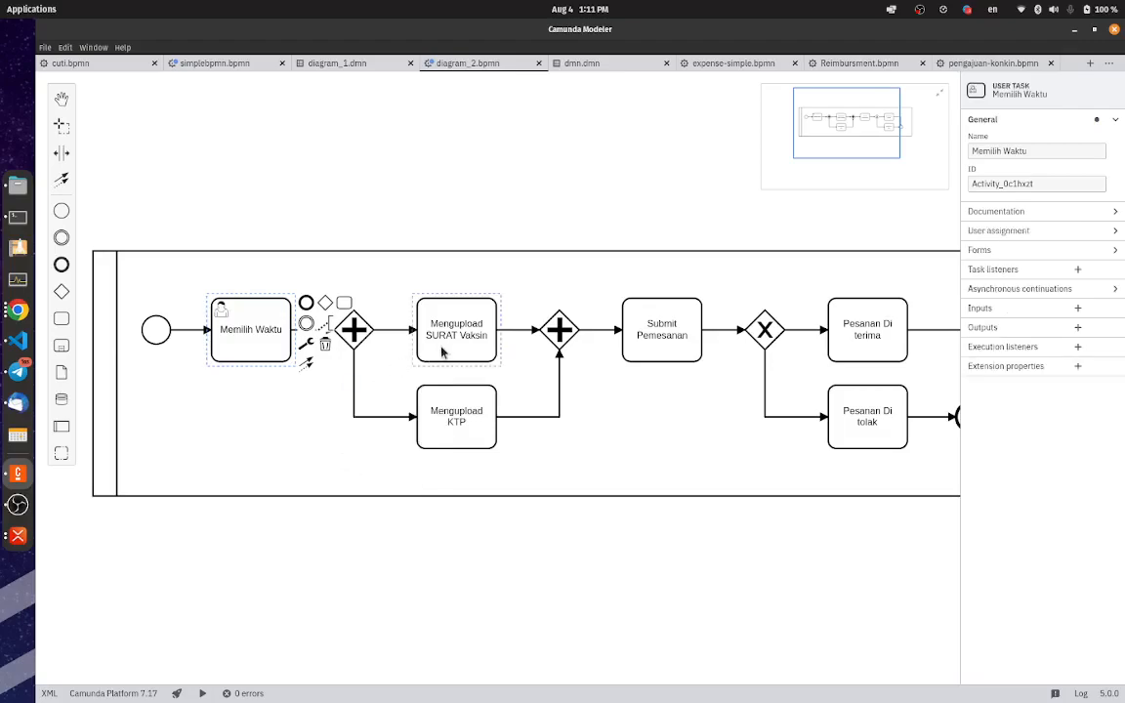
Step: Change the Mengupload SURAT Vaksin task to a user task
left_click(429, 332)
left_click(505, 343)
left_click(483, 342)
left_click(511, 344)
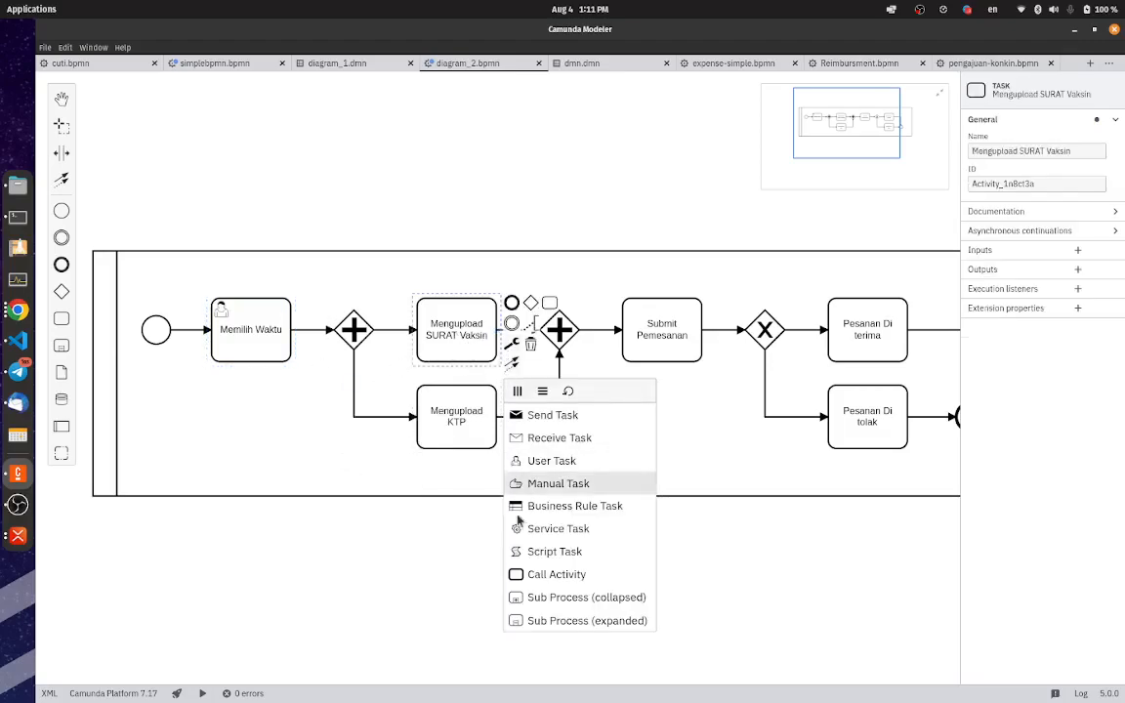
left_click(517, 456)
Step: Change the Mengupload KTP task to a user task
left_click(461, 408)
left_click(511, 431)
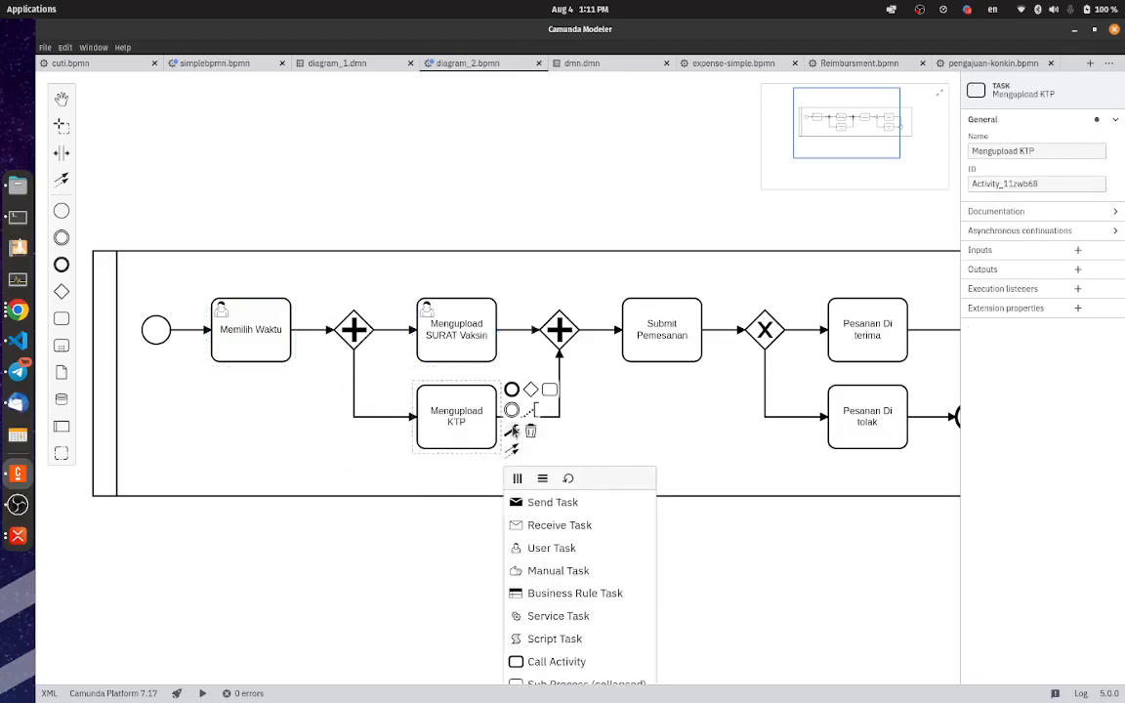
left_click(563, 549)
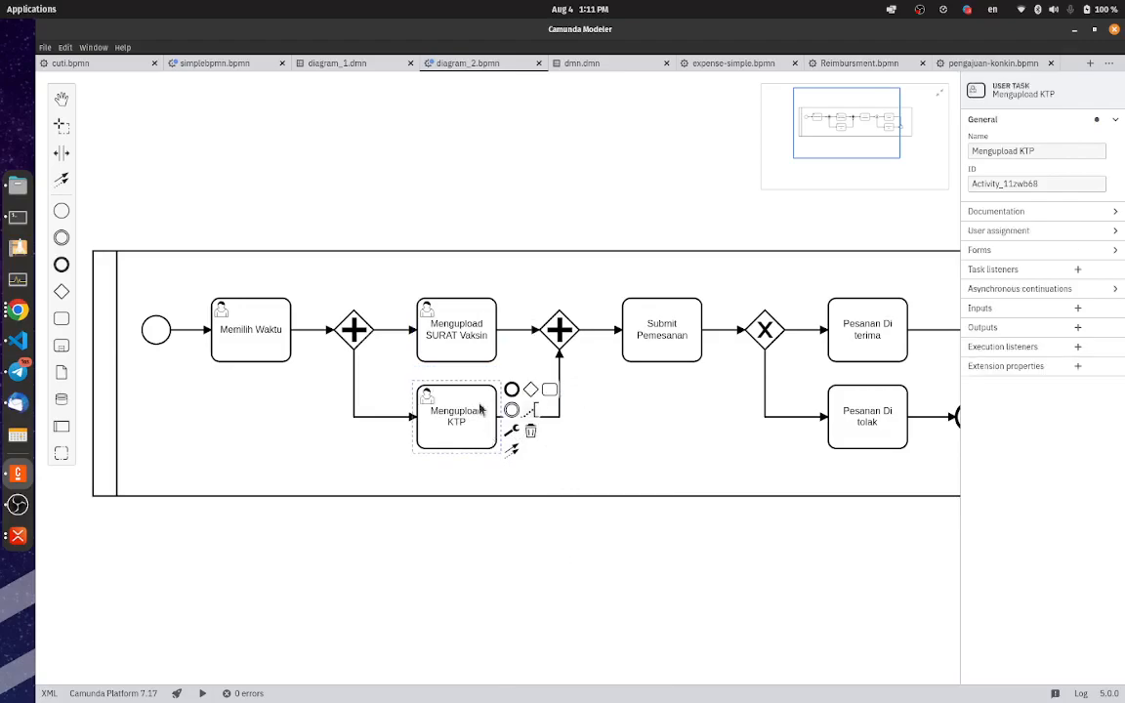
Step: Change the Submit Pemesanan task to a service task
left_click(653, 338)
left_click(715, 344)
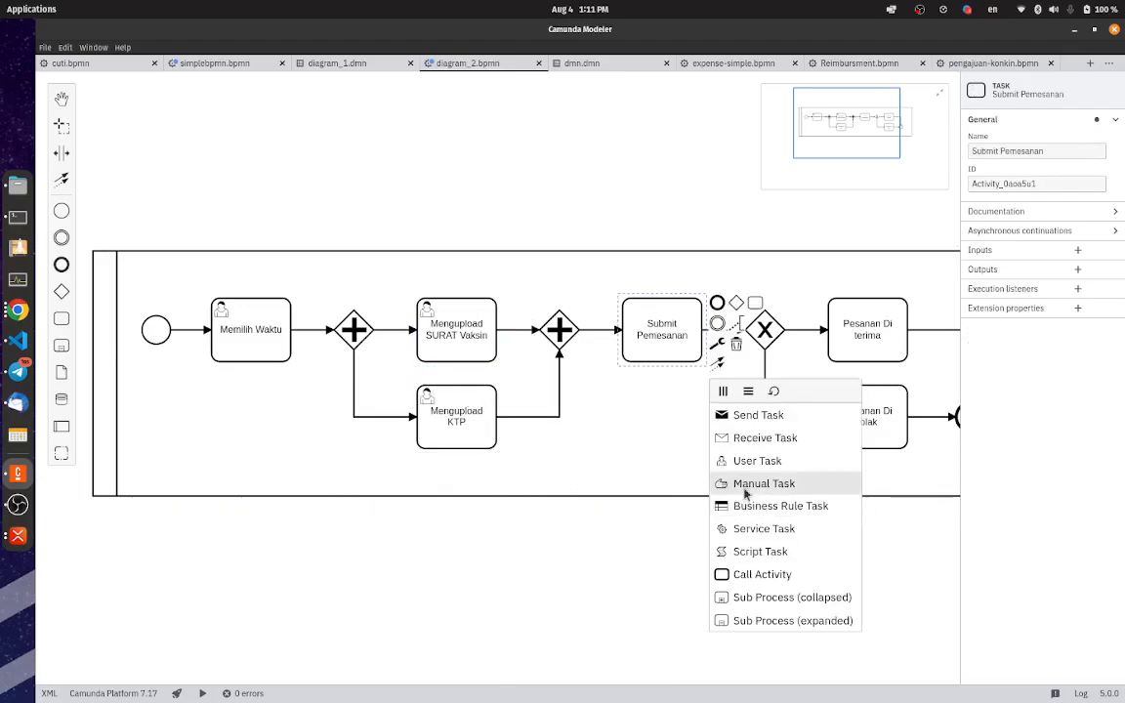
left_click(764, 528)
Step: Change the Submit Pemesanan task to a user task
left_click_drag(680, 476, 582, 507)
left_click(584, 439)
left_click(595, 381)
left_click(617, 374)
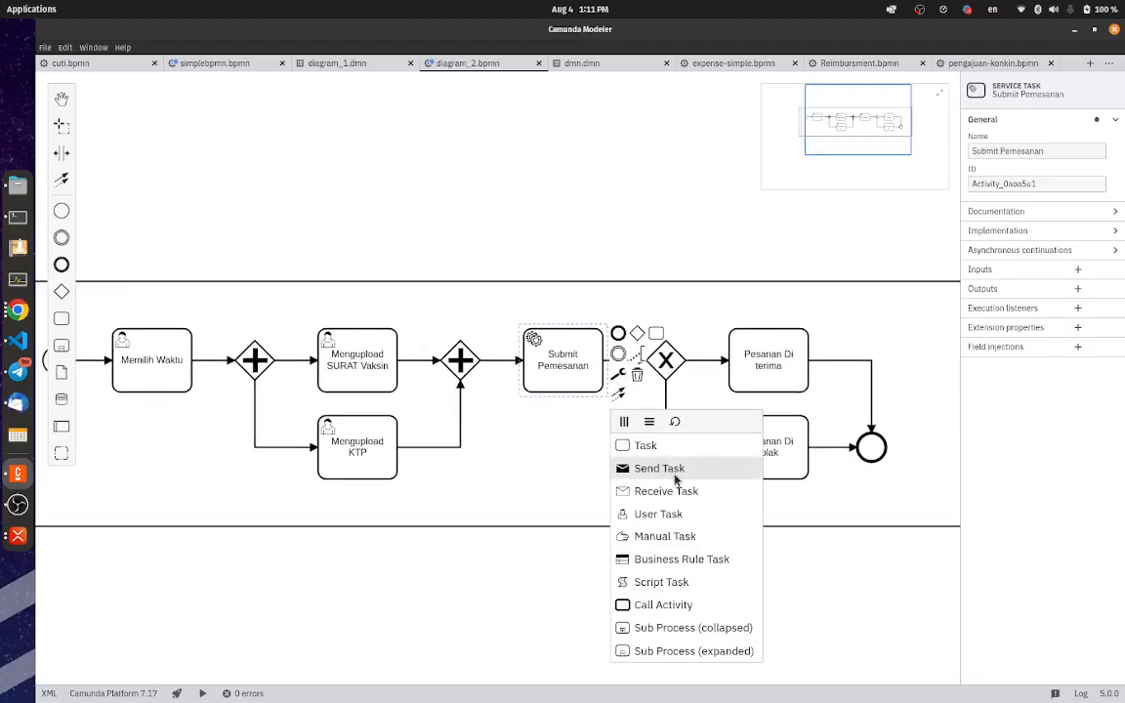
left_click(645, 513)
Step: Change the Pesanan Di terima task to a service task
left_click(731, 380)
left_click(742, 400)
left_click(771, 383)
left_click(823, 374)
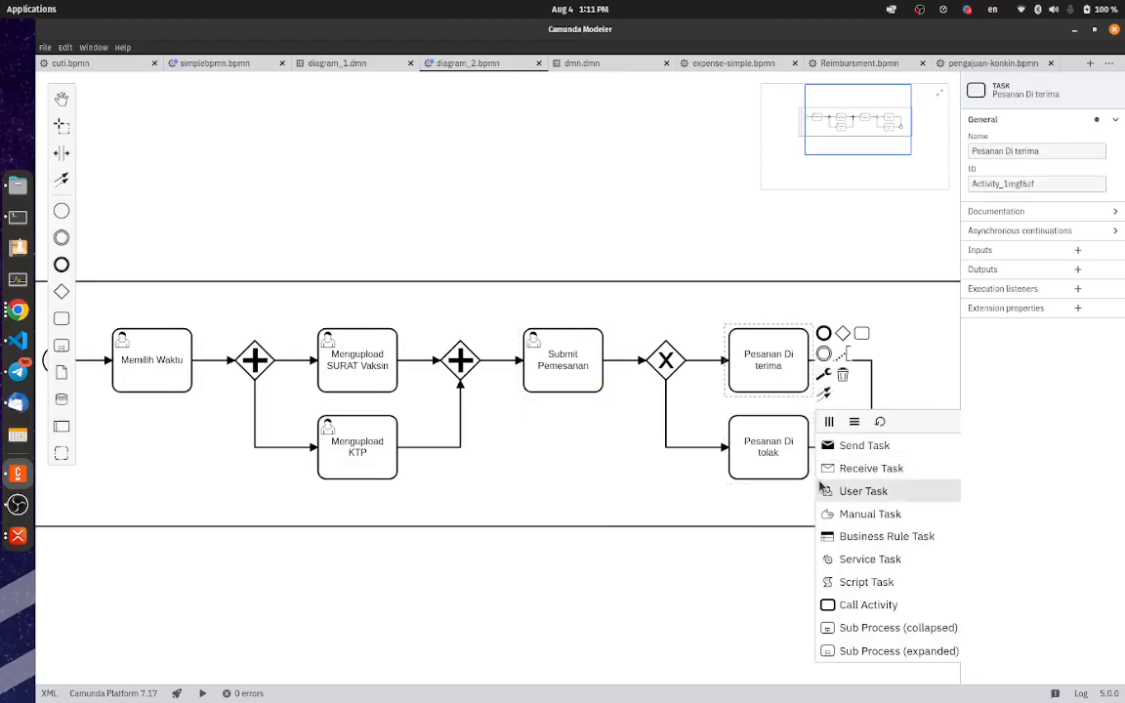
left_click(867, 560)
Step: Change the Pesanan Di tolak task to a service task
left_click(791, 458)
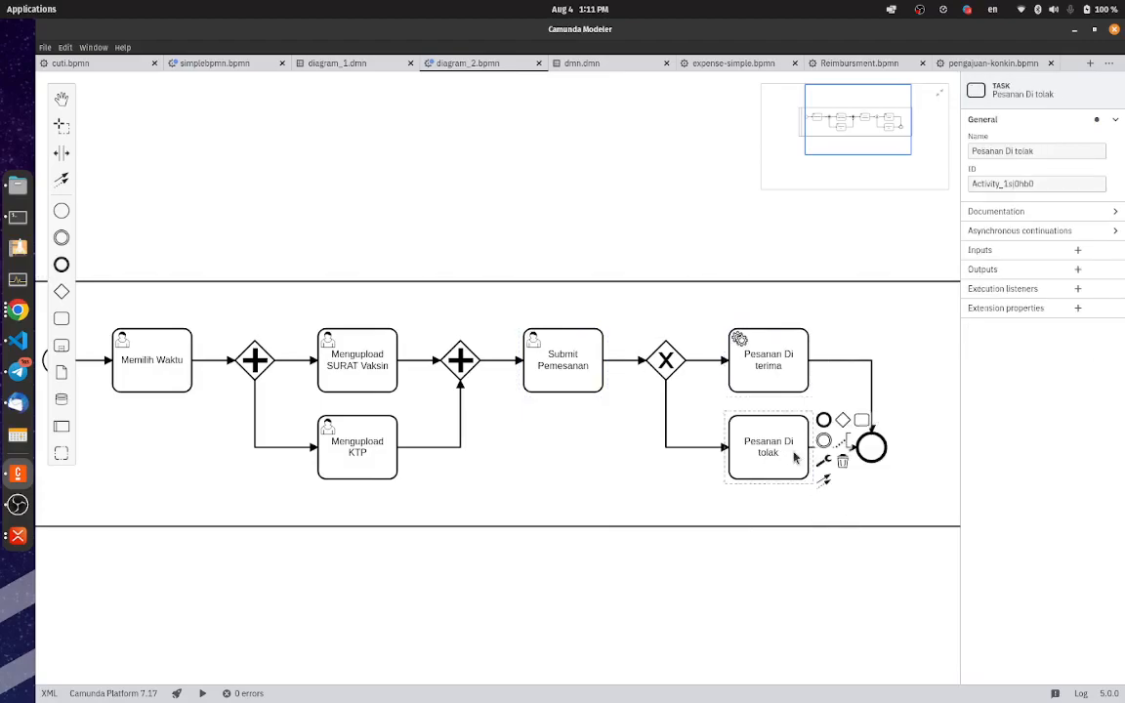
left_click(823, 467)
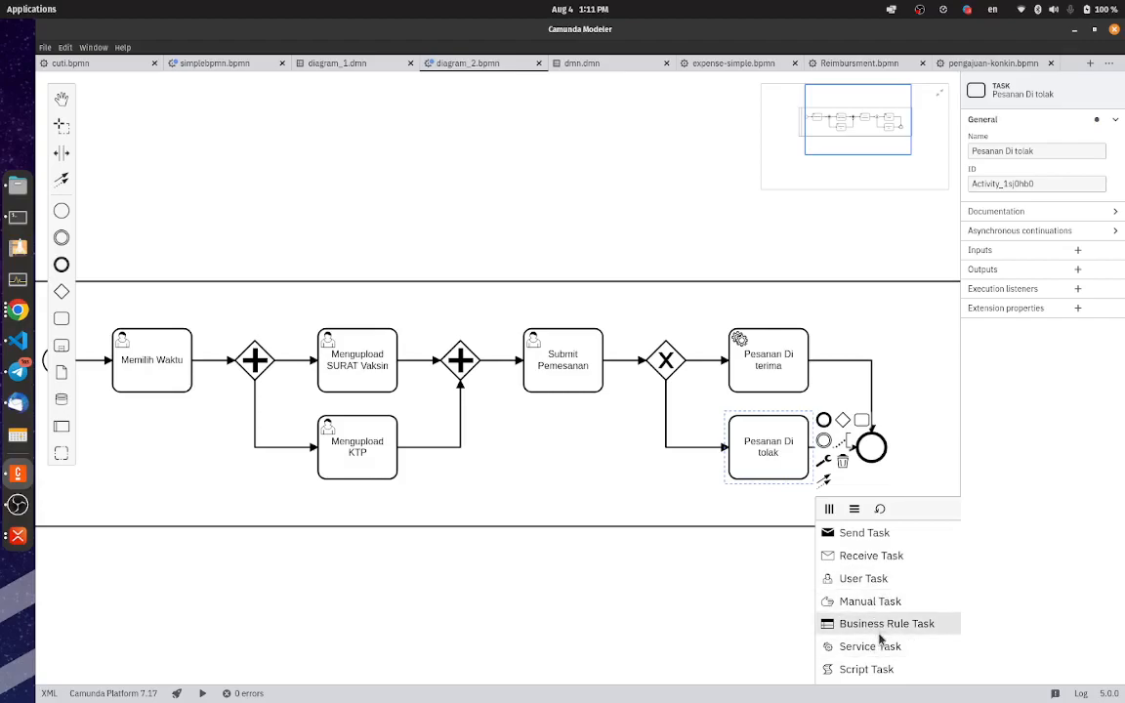
left_click(825, 646)
Step: Review the flow from Memilih Waktu through the parallel gateways and both upload tasks to Submit Pemesanan
left_click_drag(651, 510, 711, 544)
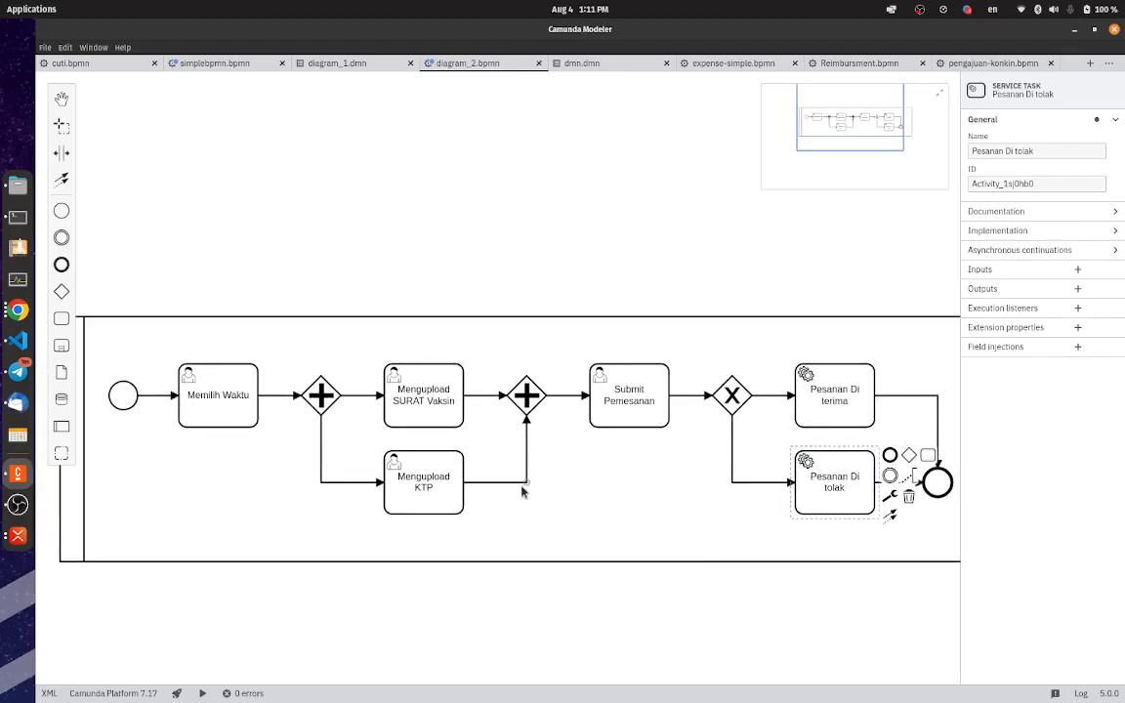
scroll(576, 477, "up", 3, "ctrl")
left_click_drag(591, 439, 793, 430)
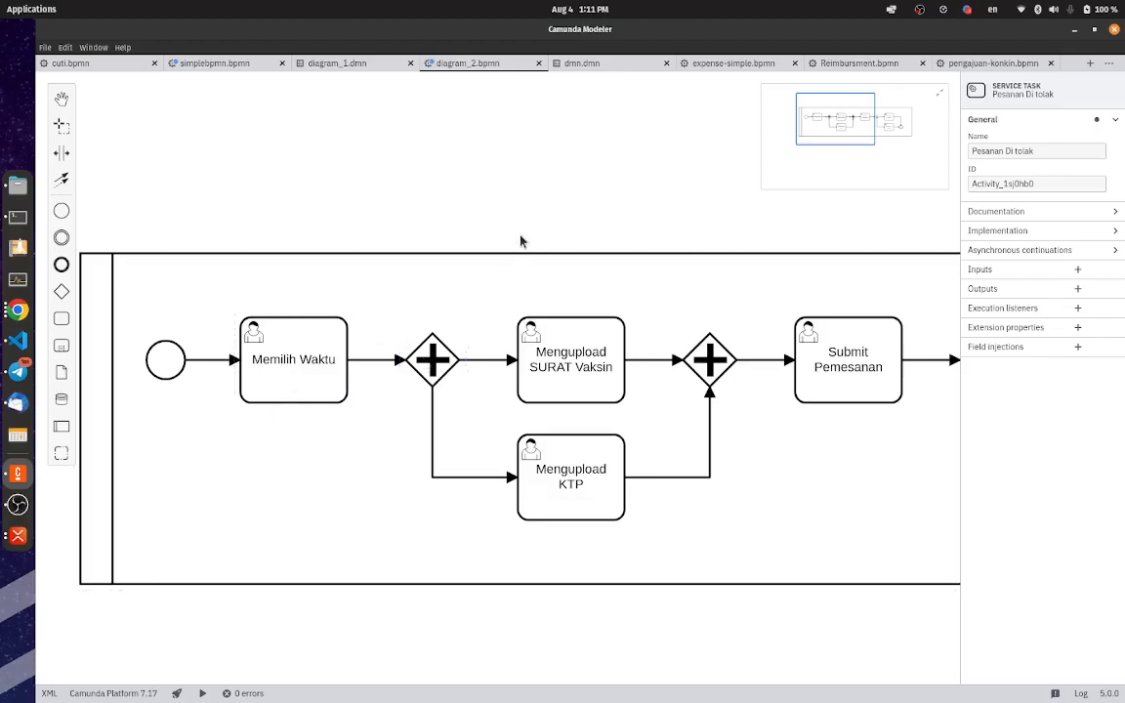
left_click(454, 365)
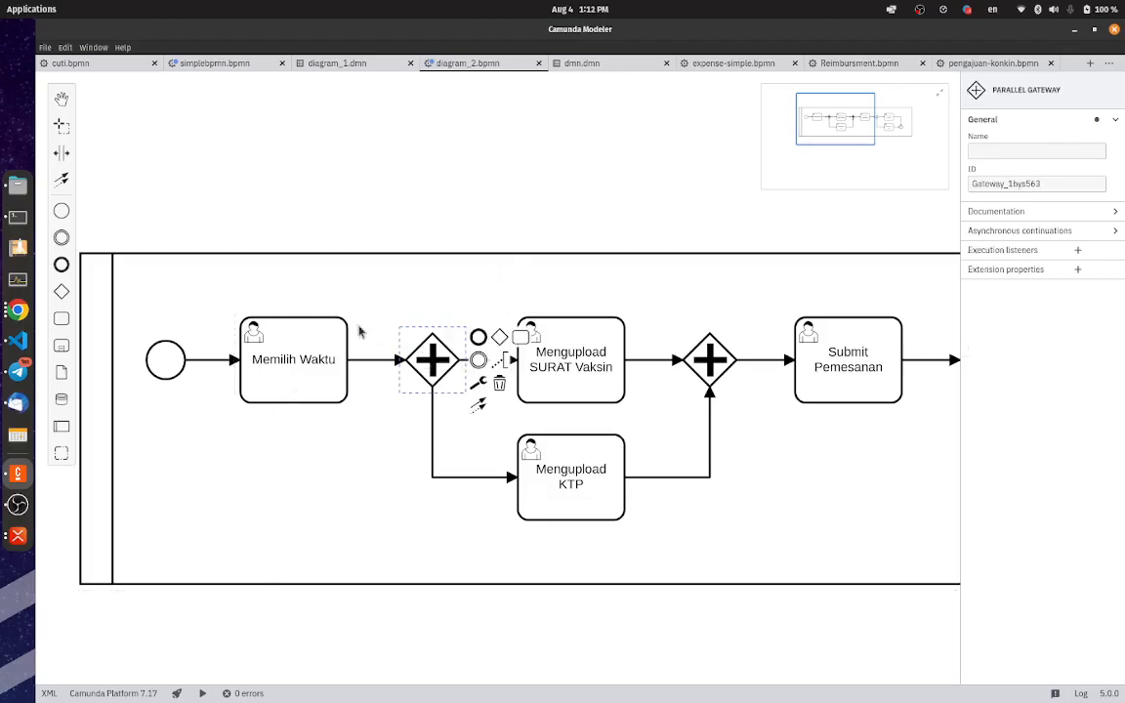
left_click(286, 360)
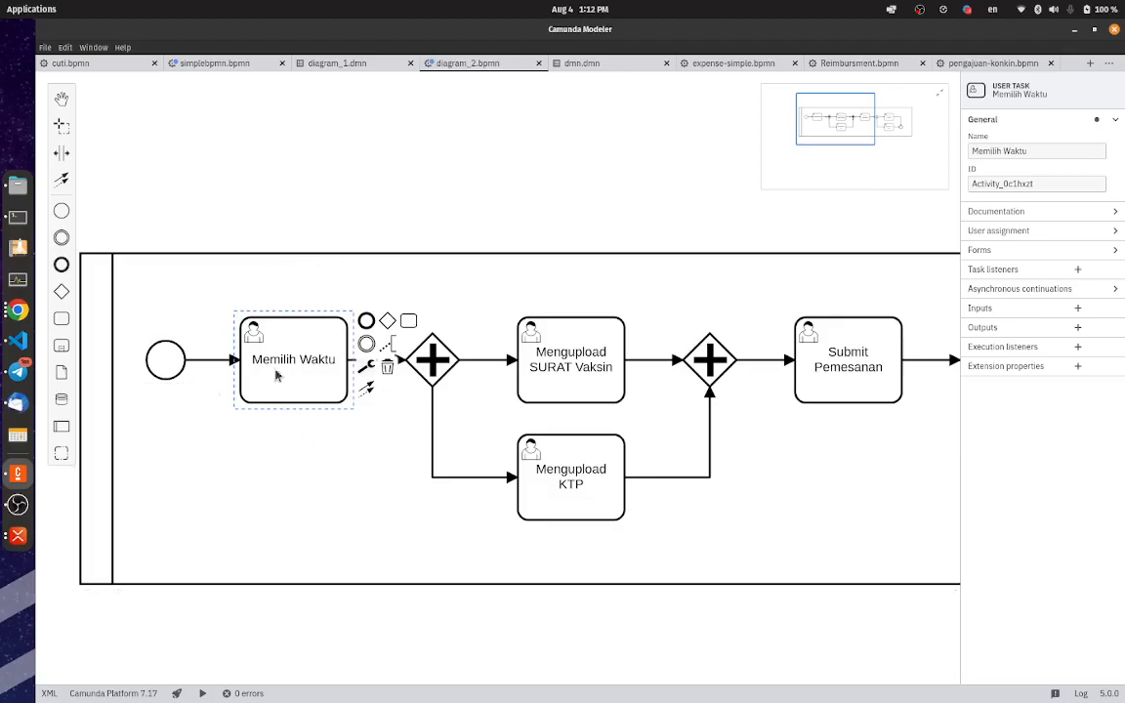
left_click(598, 333)
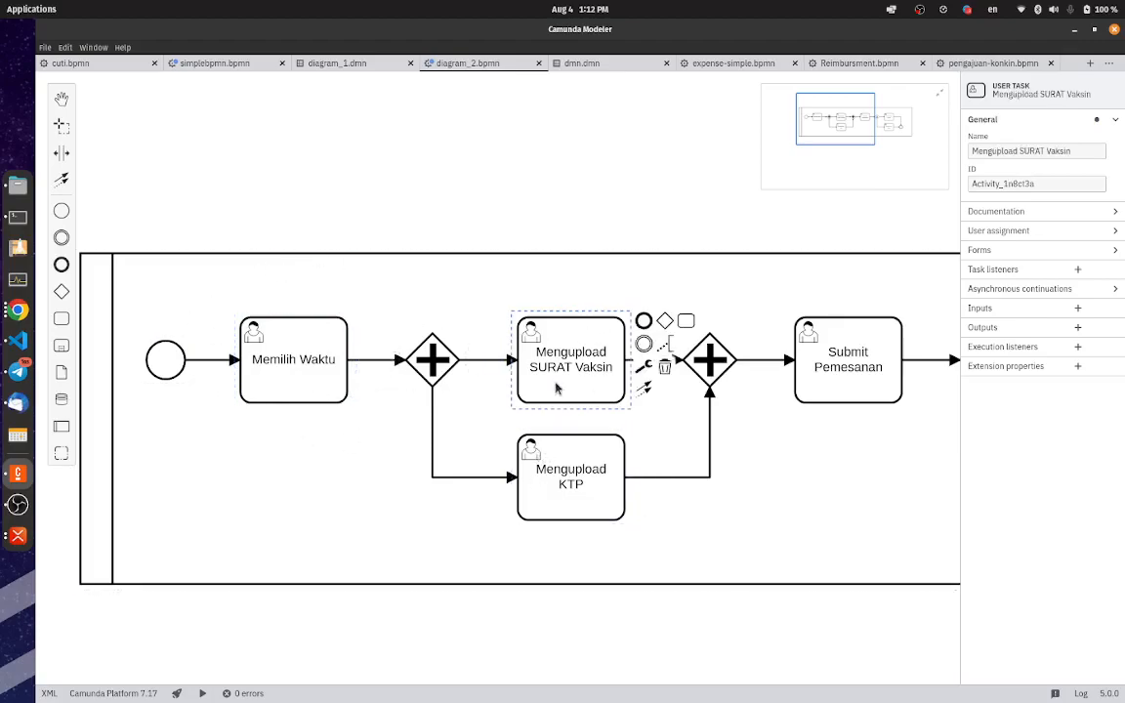
left_click(274, 351)
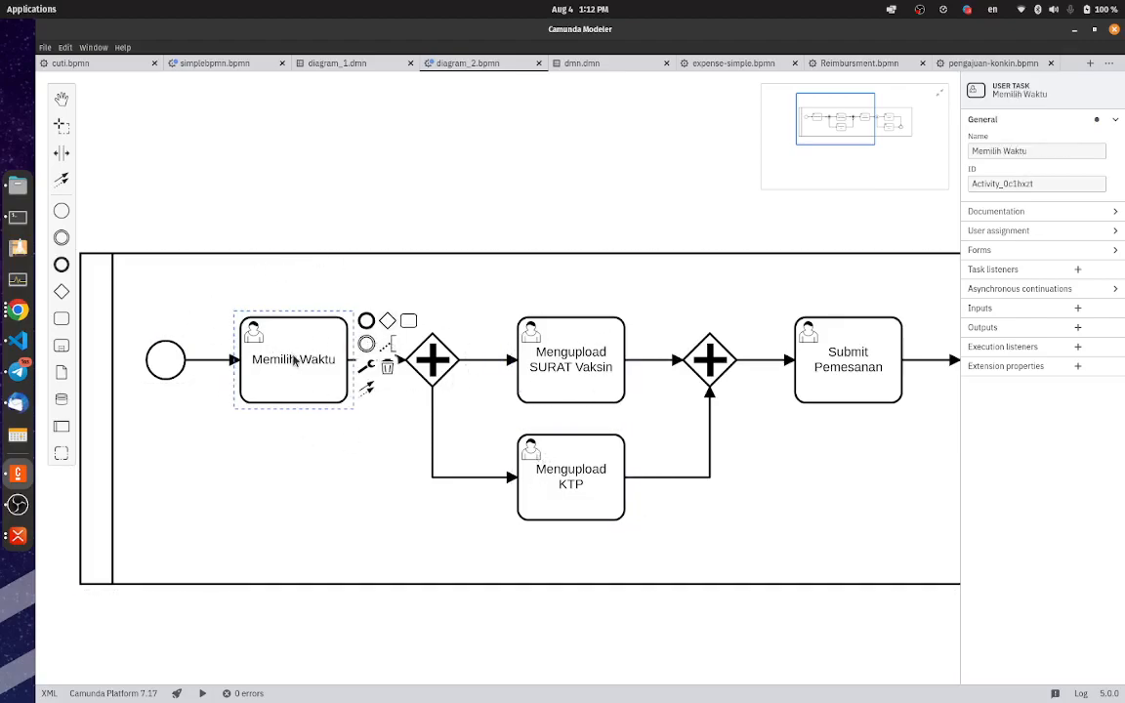
left_click(549, 352)
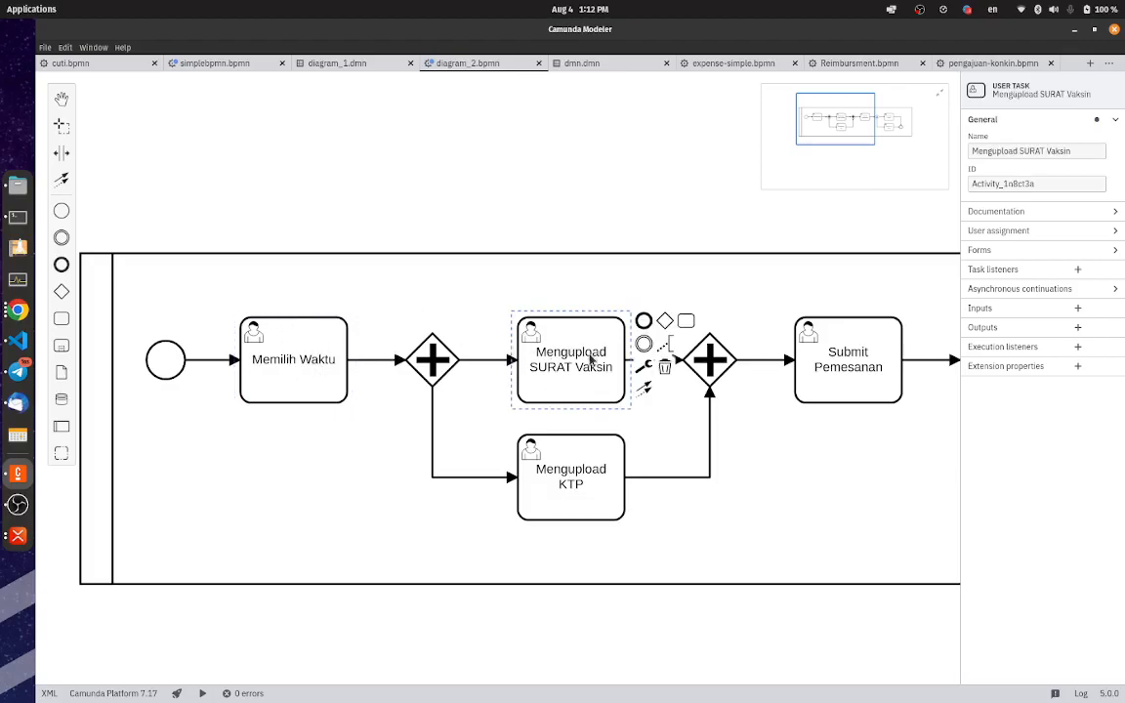
left_click(553, 469)
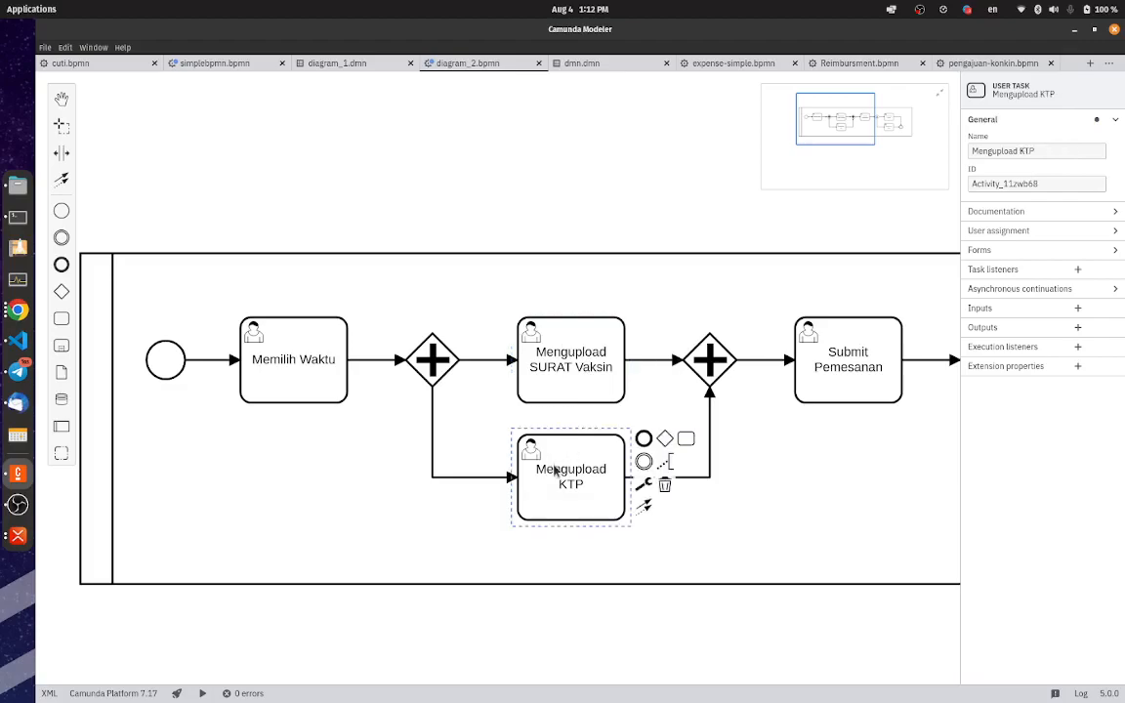
left_click_drag(760, 475, 669, 495)
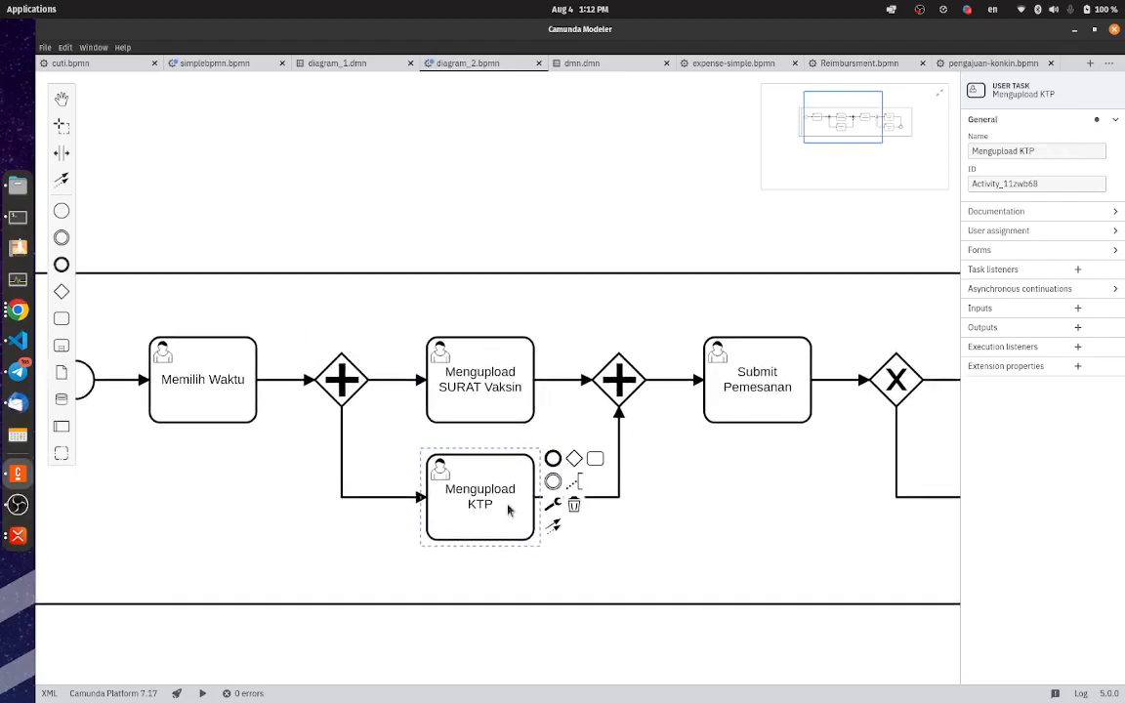
left_click(632, 397)
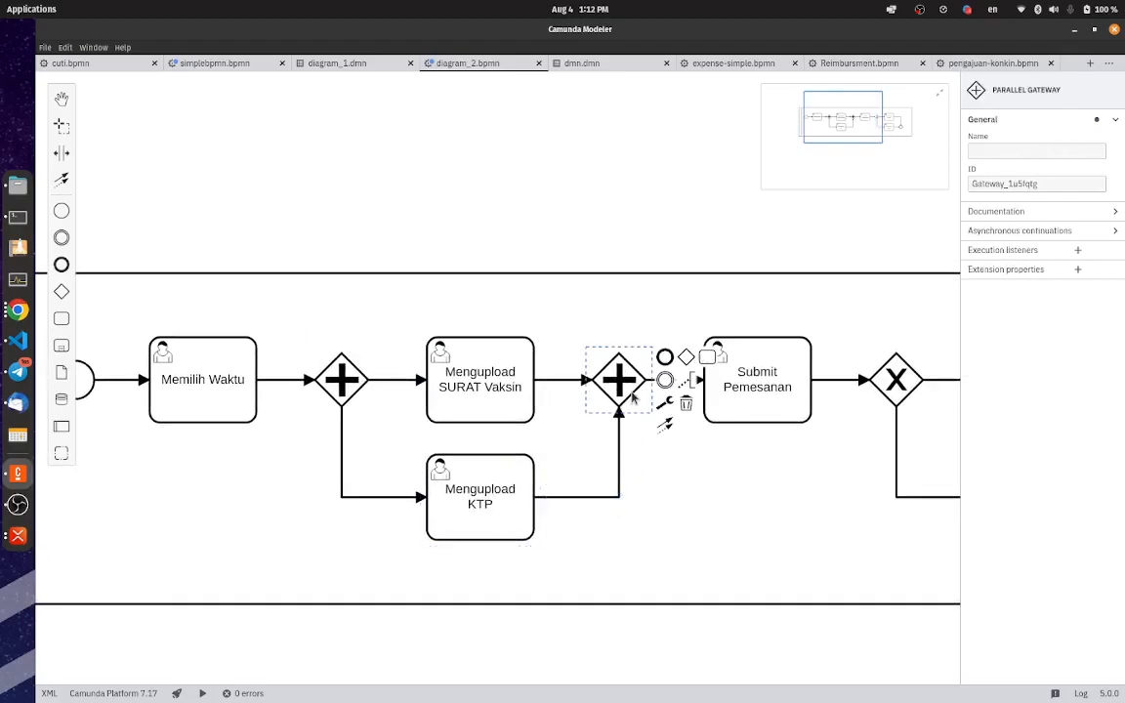
left_click(804, 397)
mouse_move(831, 532)
left_mouse_down()
mouse_move(770, 519)
mouse_move(822, 521)
left_mouse_up()
left_click(223, 364)
left_click(421, 344)
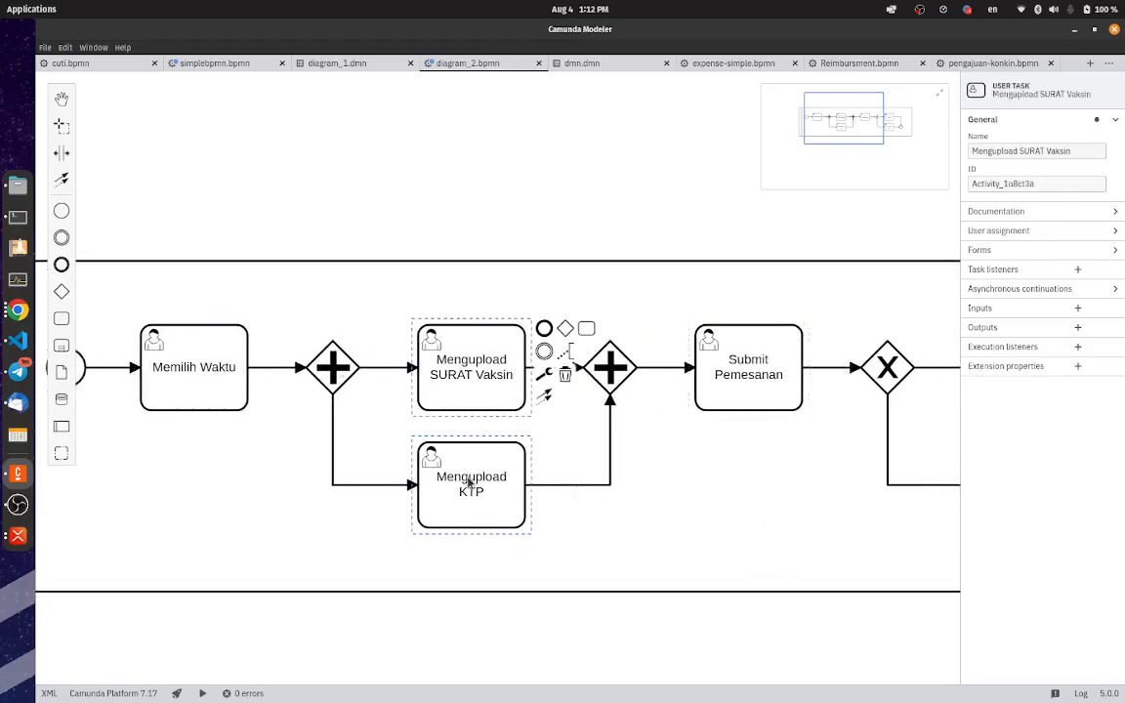
left_click(726, 392)
left_click_drag(700, 475, 805, 458)
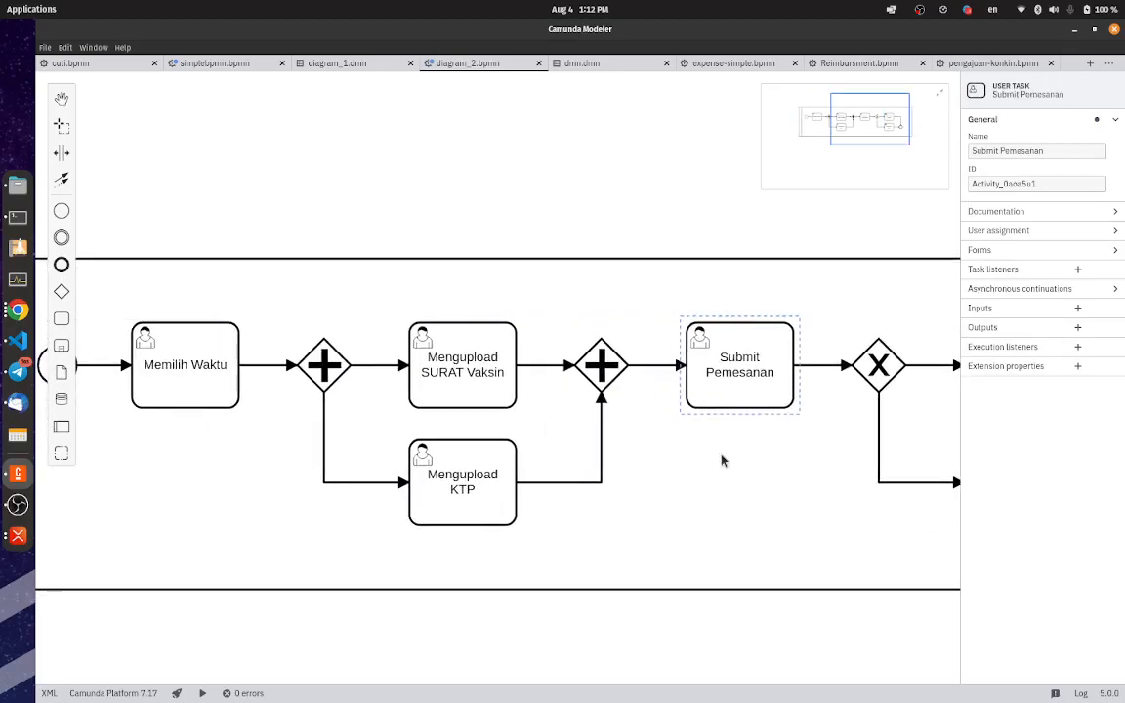
Step: Examine the first parallel gateway, its two upload branches and the pool's properties
left_click(382, 299)
left_click_drag(381, 320, 504, 320)
left_click(446, 353)
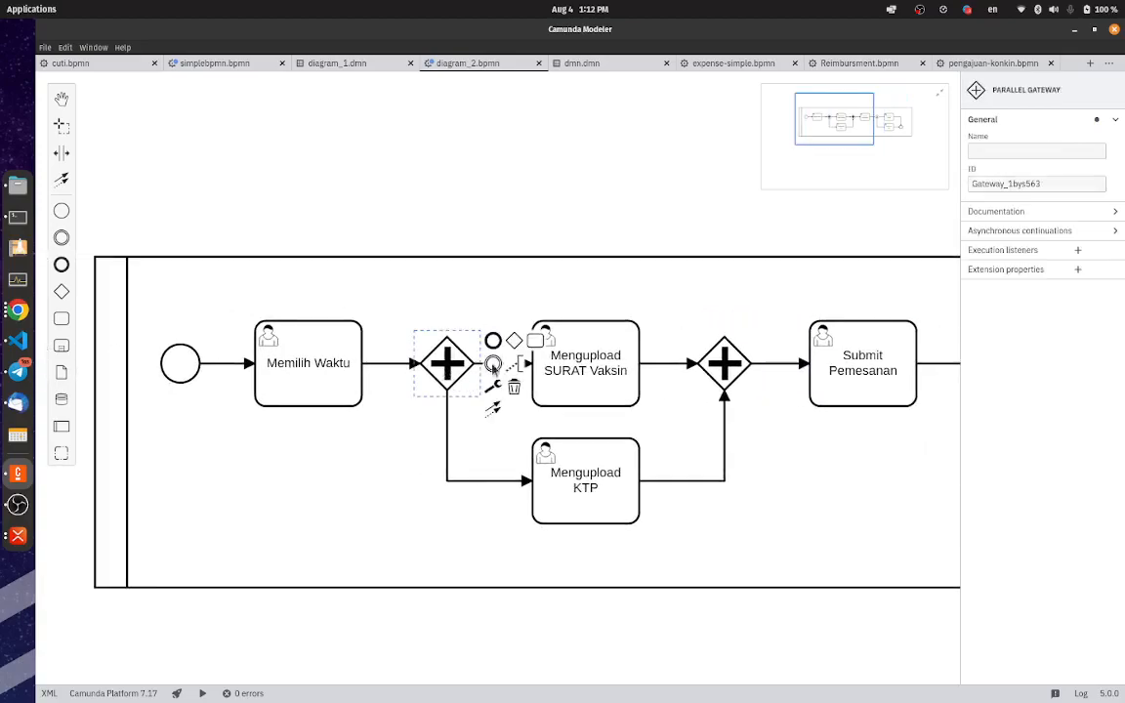
left_click(588, 326)
left_click(576, 451)
left_click(593, 390)
left_click(448, 363)
left_click(614, 257)
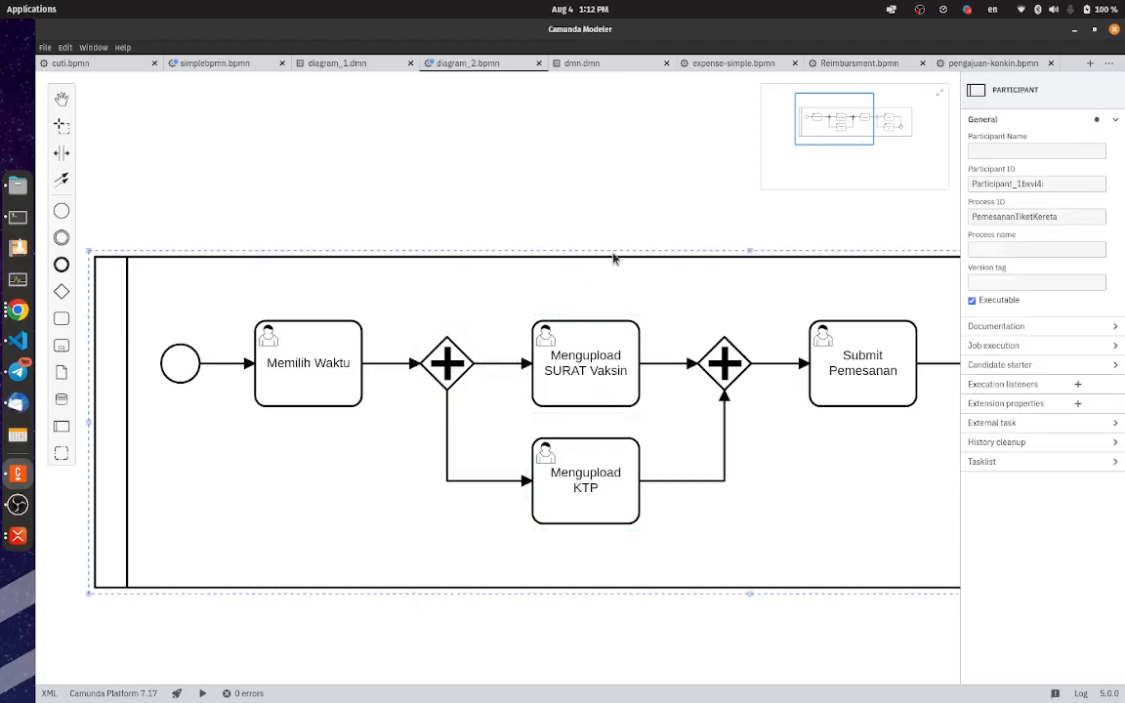
scroll(774, 382, "right", 4)
scroll(774, 381, "down", 1)
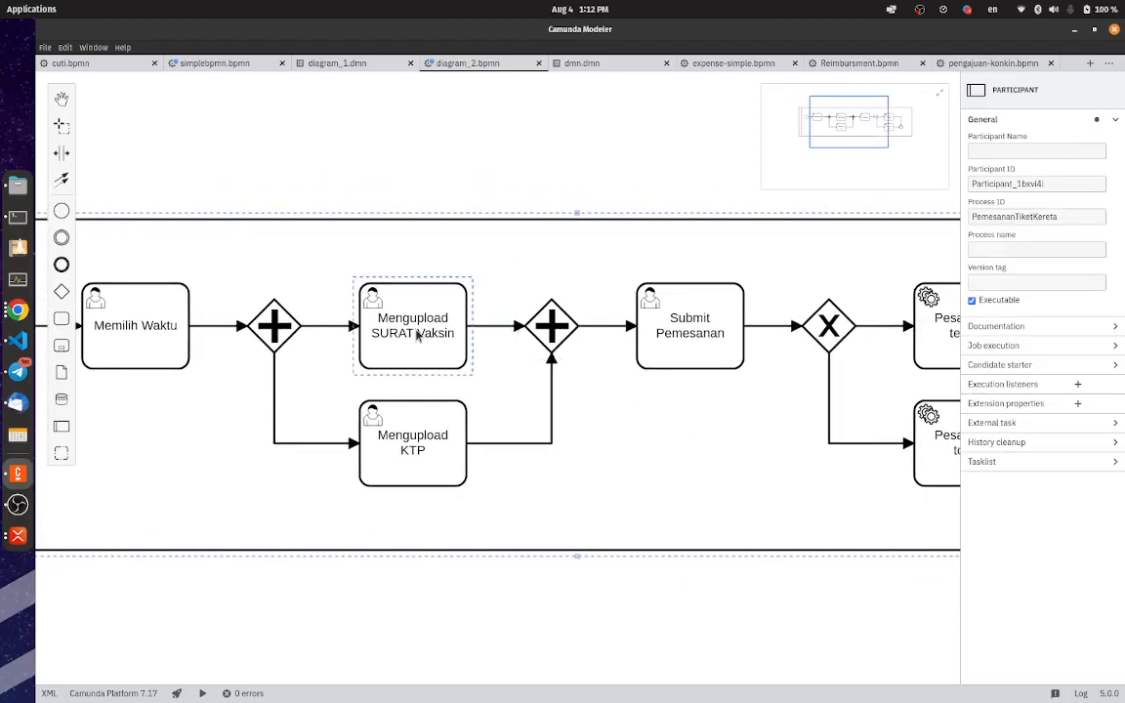
Step: Extend the pool upward to make room above the Mengupload SURAT Vaksin task
scroll(505, 325, "up", 2)
scroll(505, 324, "right", 1)
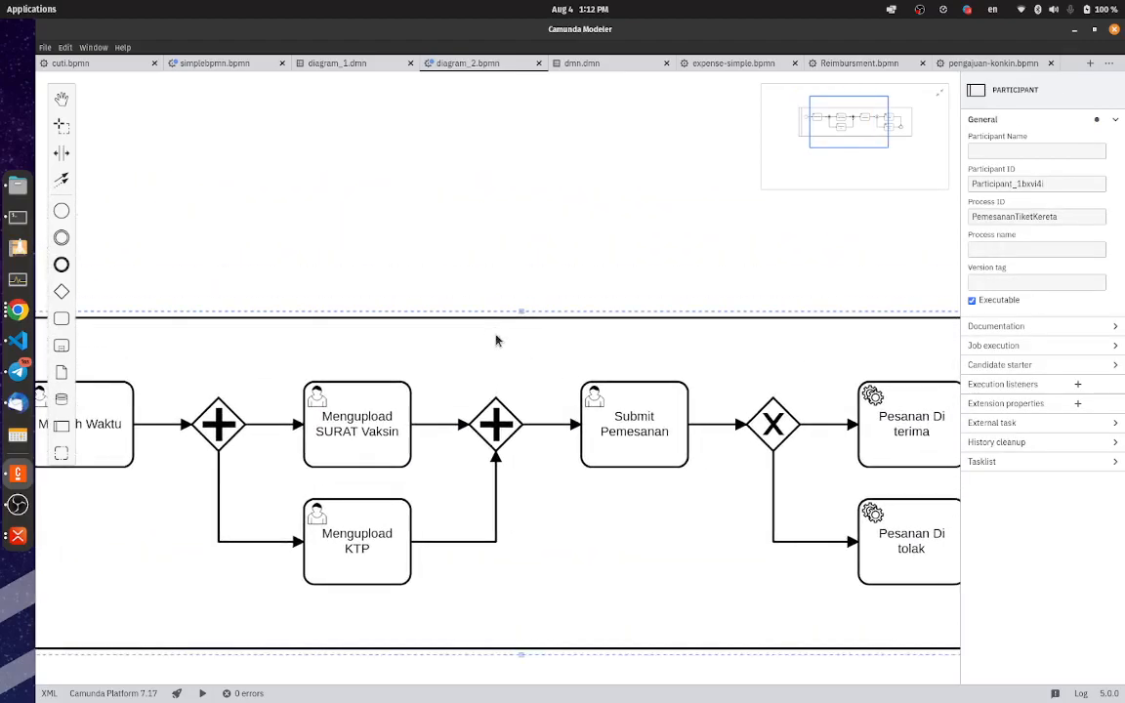
left_click_drag(522, 317, 523, 210)
Step: Append a new task to Mengupload SURAT Vaksin and place it directly above, with a straight vertical flow between them
left_click(364, 409)
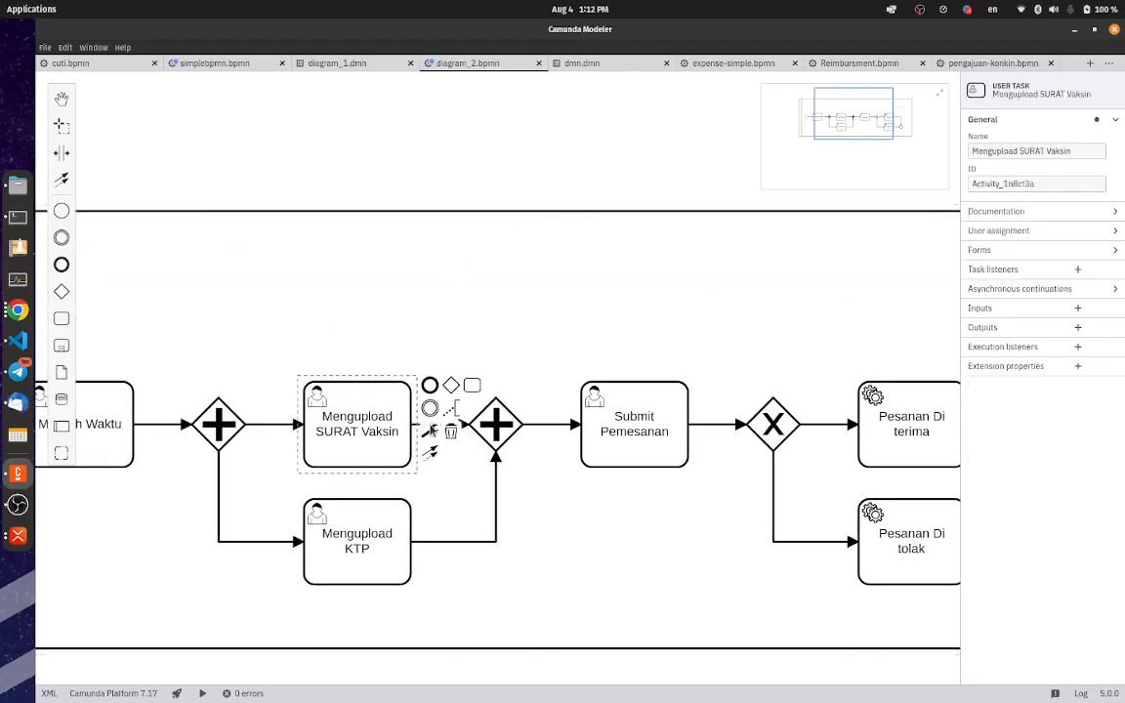
left_click(472, 386)
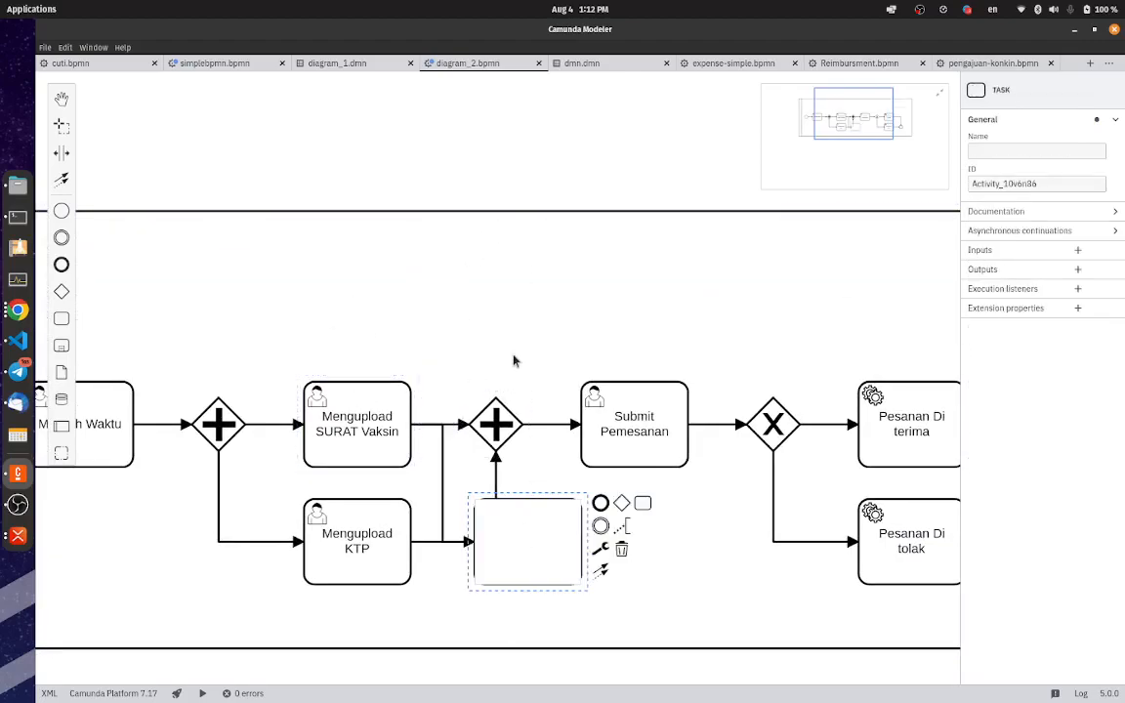
left_click_drag(535, 502, 359, 256)
left_click_drag(442, 361, 358, 359)
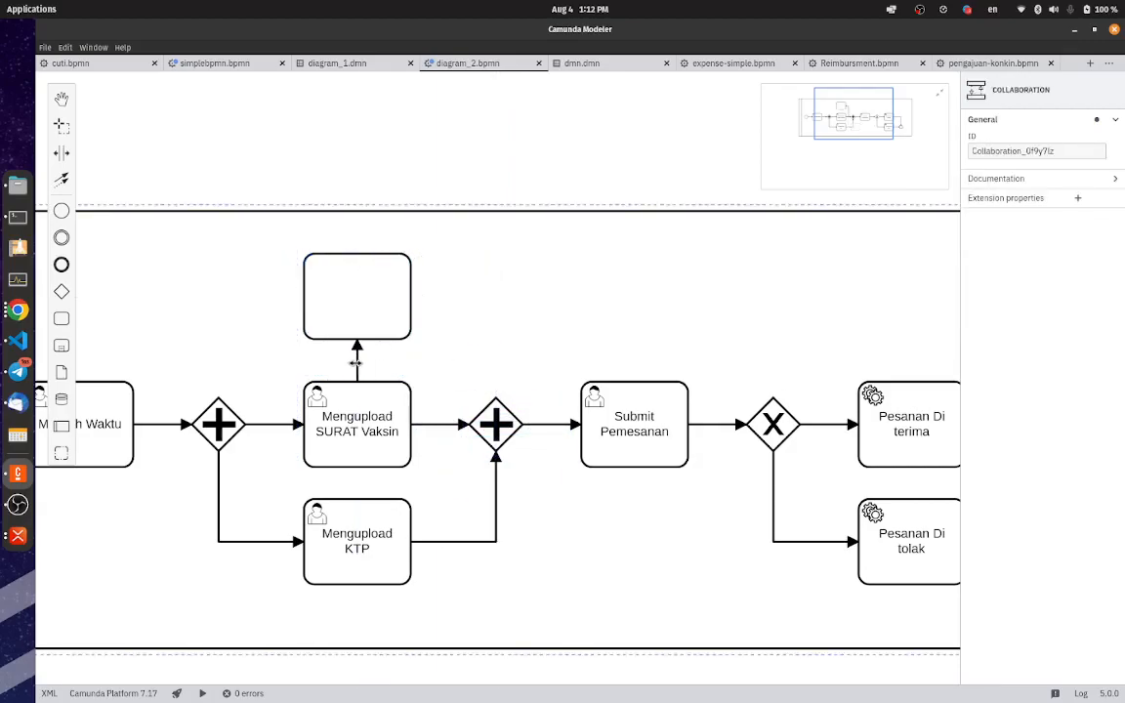
Step: Append an exclusive gateway to the new task, connect it to the joining parallel gateway, and delete the direct flow from Mengupload SURAT Vaksin
left_click(352, 284)
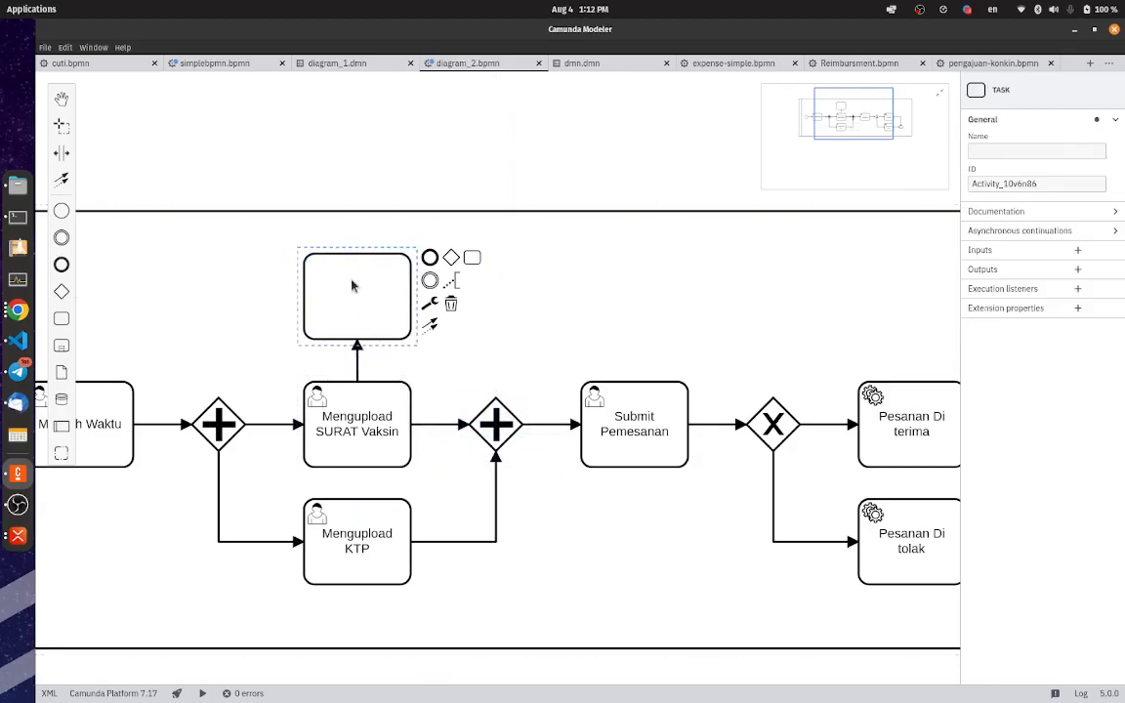
left_click(450, 256)
left_click_drag(543, 339, 496, 423)
left_click(451, 423)
key("Delete")
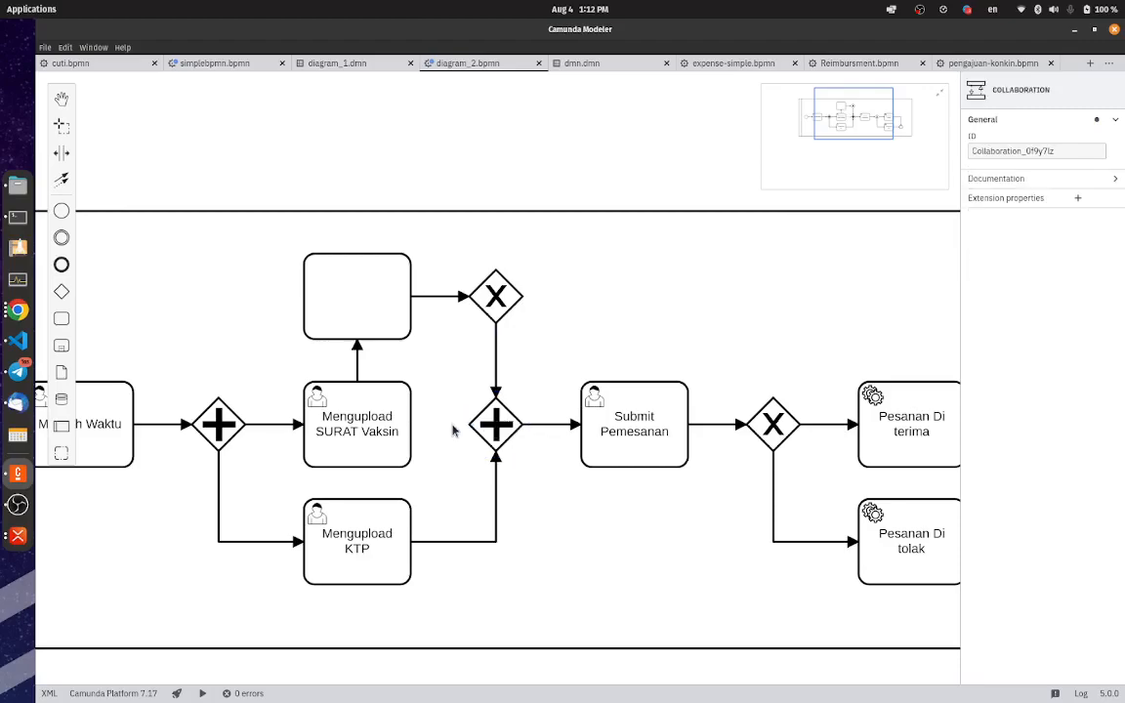
Step: Name the empty task above Mengupload SURAT Vaksin "Pengecekan Surat Faksi"
left_click(482, 285)
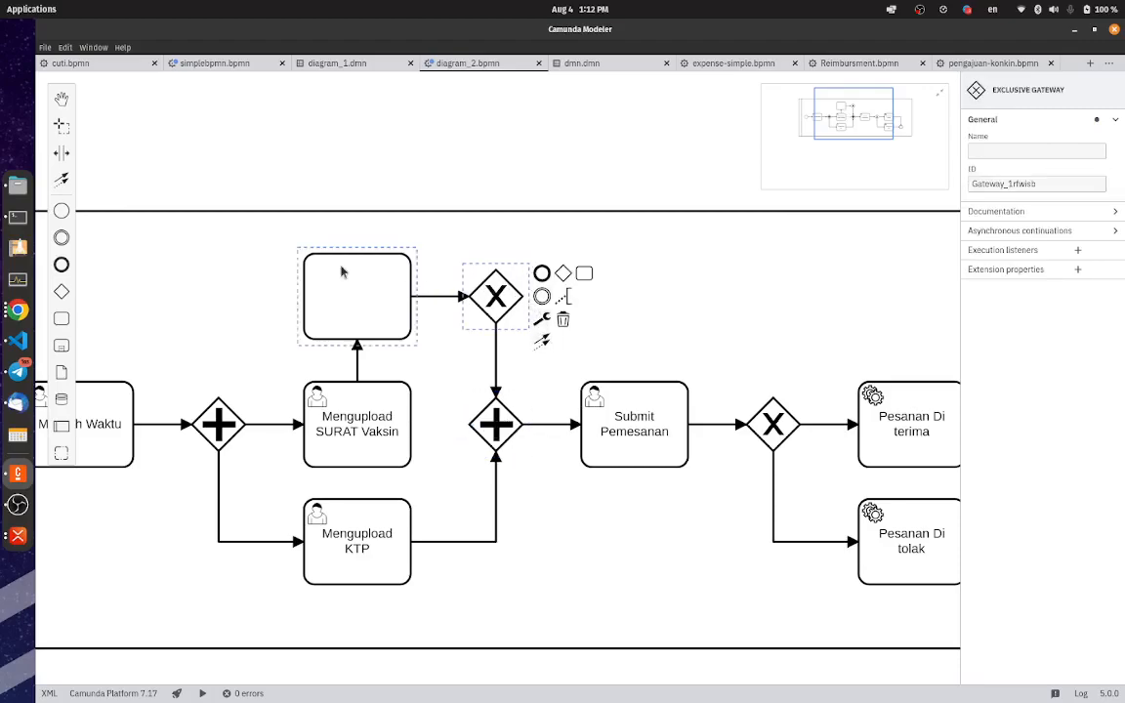
double_click(372, 306)
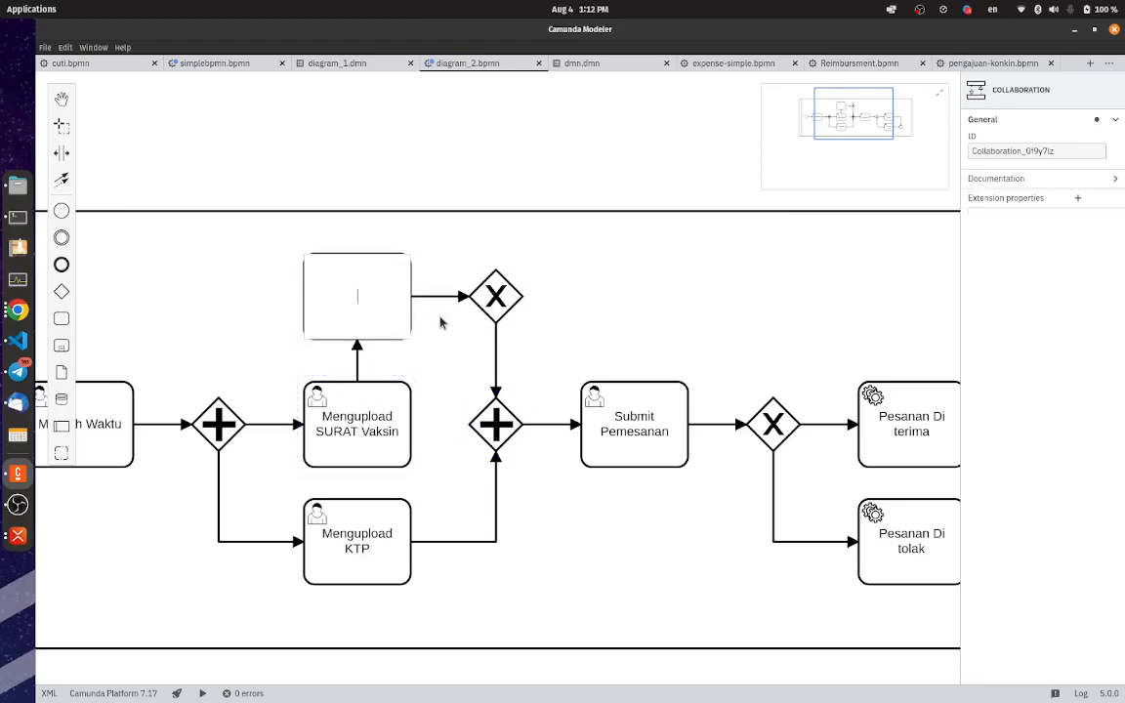
left_click(372, 295)
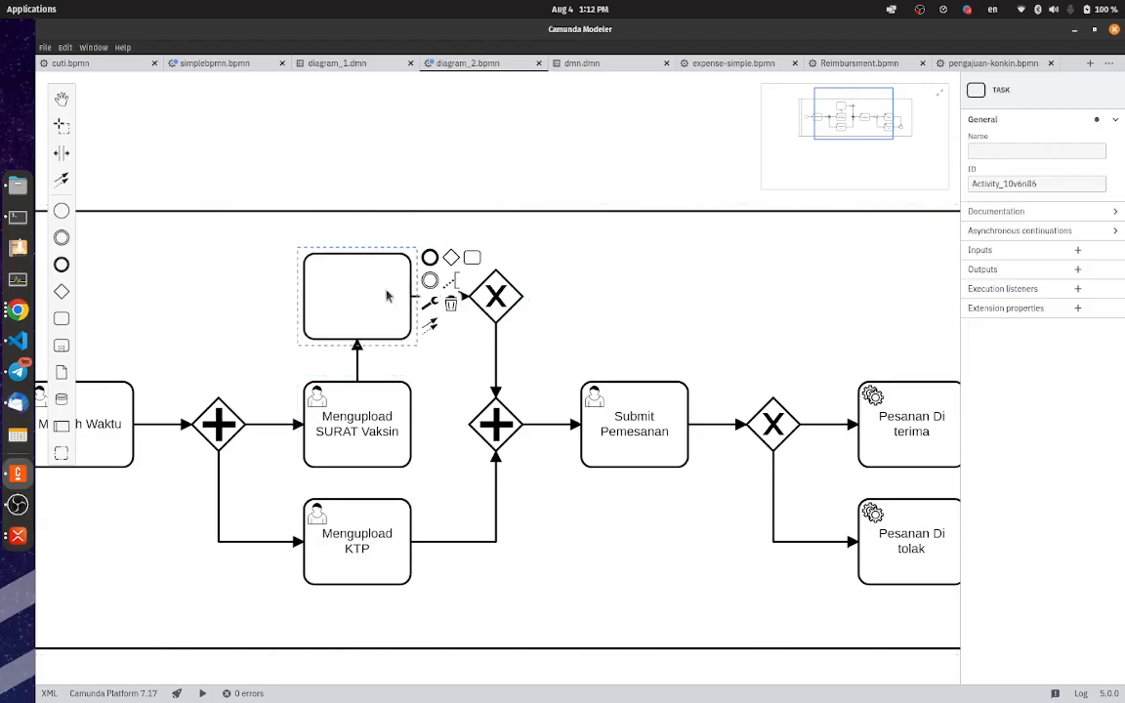
double_click(366, 302)
type("Penga")
type("ceka")
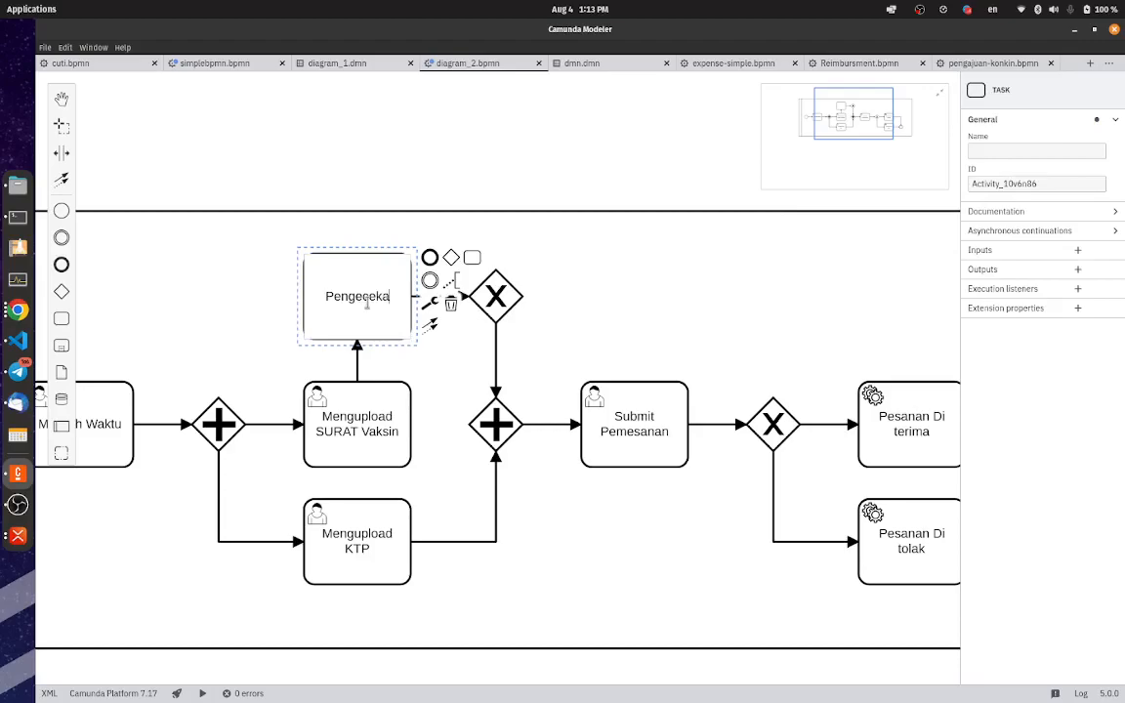
type("n Surat Faksi")
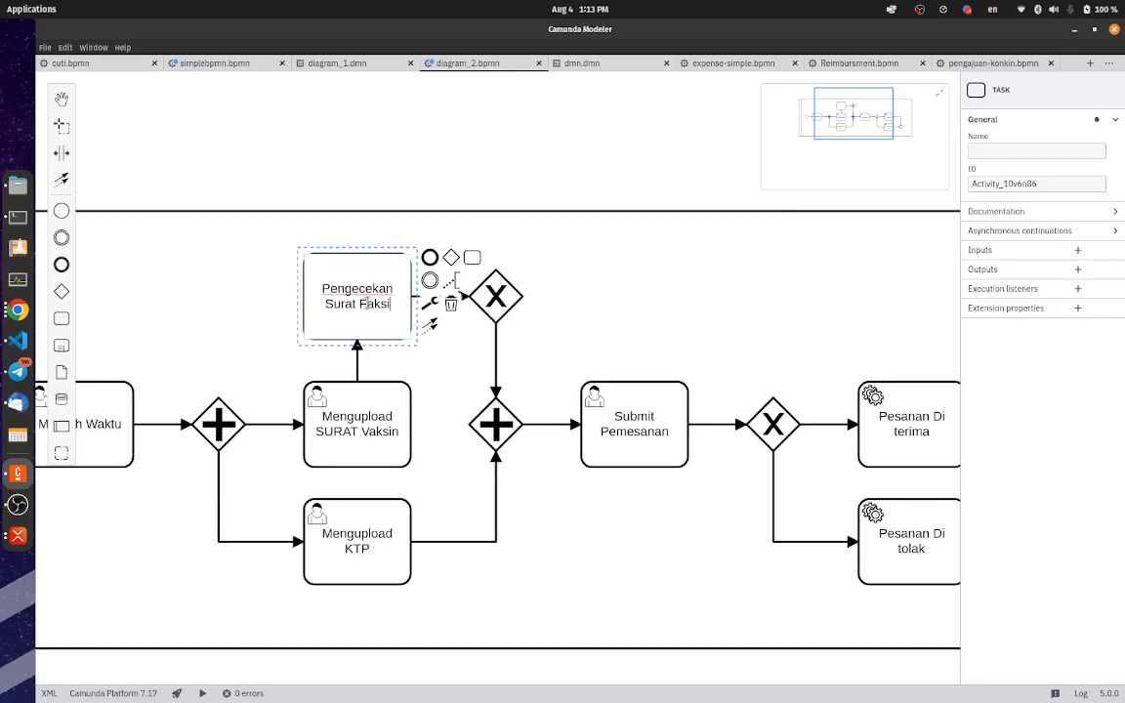
key("Return")
Step: Change the Pengecekan Surat Faksi task to a service task
left_click(430, 309)
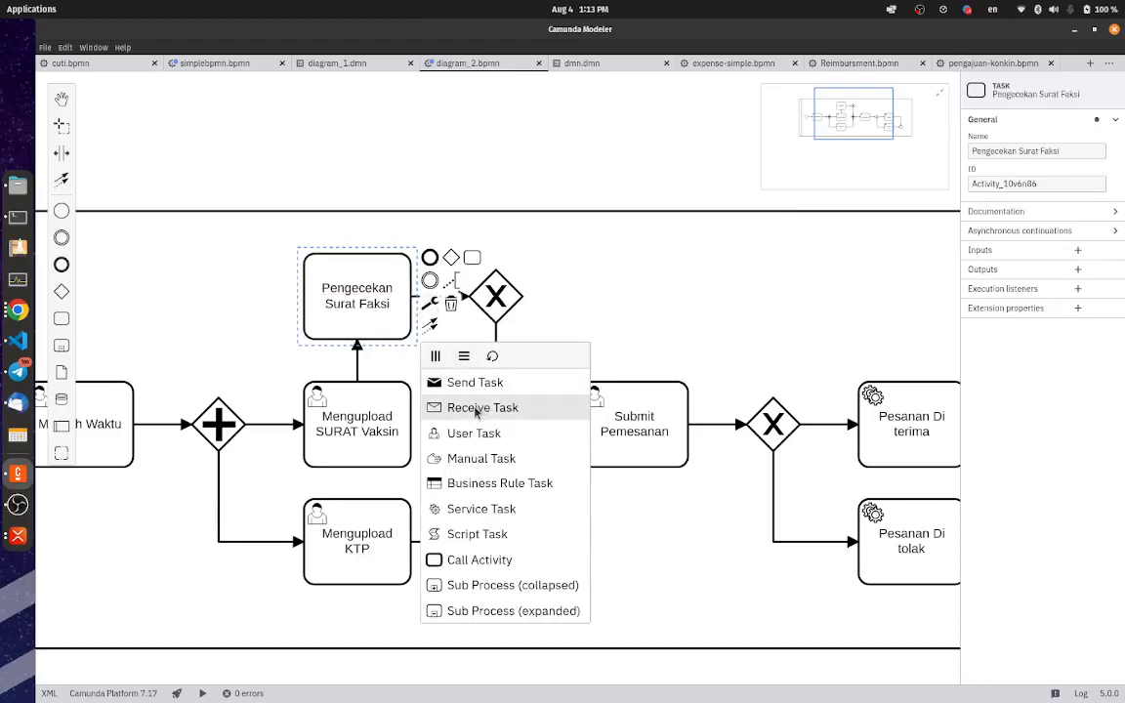
left_click(483, 507)
left_click(511, 202)
left_click(510, 222)
Step: Draw a sequence flow from the exclusive gateway after Pengecekan Surat Faksi back to Mengupload SURAT Vaksin
left_click(450, 297)
left_click(498, 334)
left_click(504, 315)
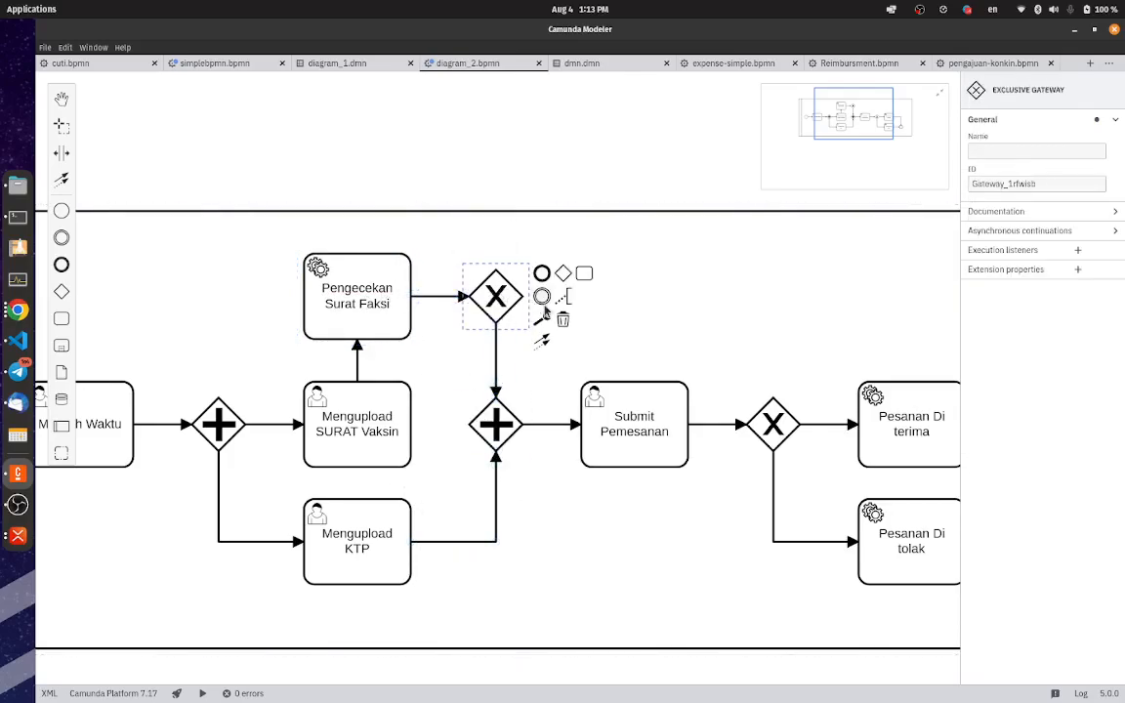
left_click(548, 340)
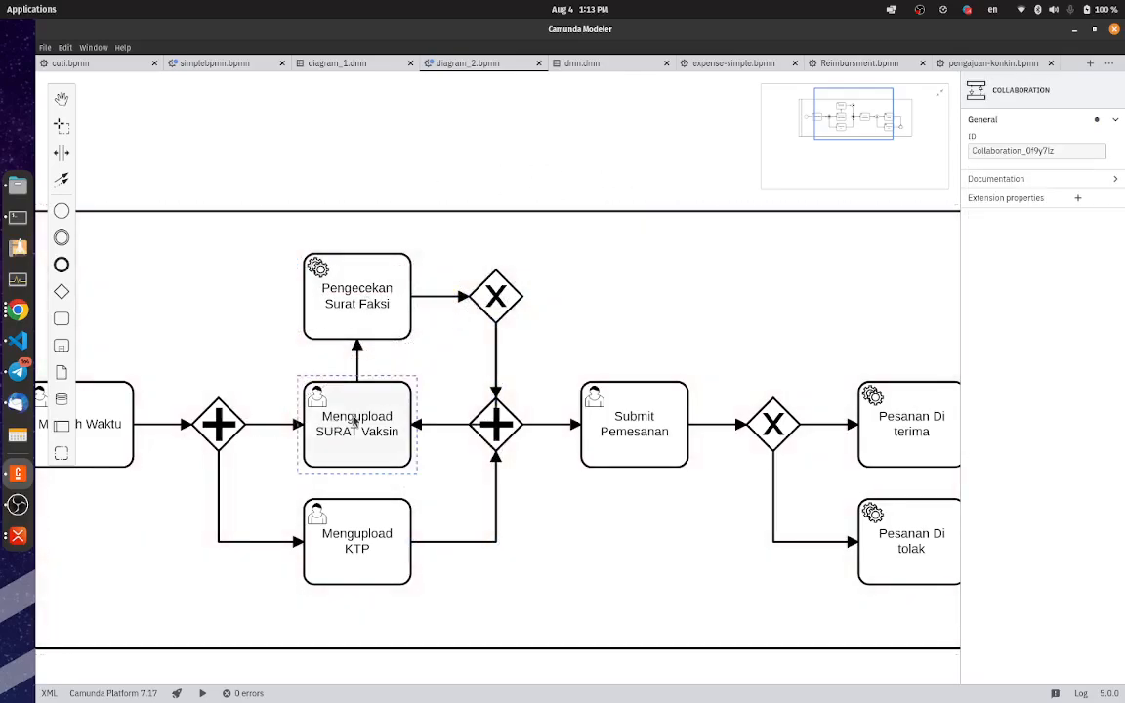
left_click(354, 418)
Step: Reposition Pengecekan Surat Faksi and its exclusive gateway, routing the gateway's flows separately down to Mengupload SURAT Vaksin and across to the joining parallel gateway
left_click_drag(496, 370, 442, 372)
left_click_drag(493, 302, 493, 270)
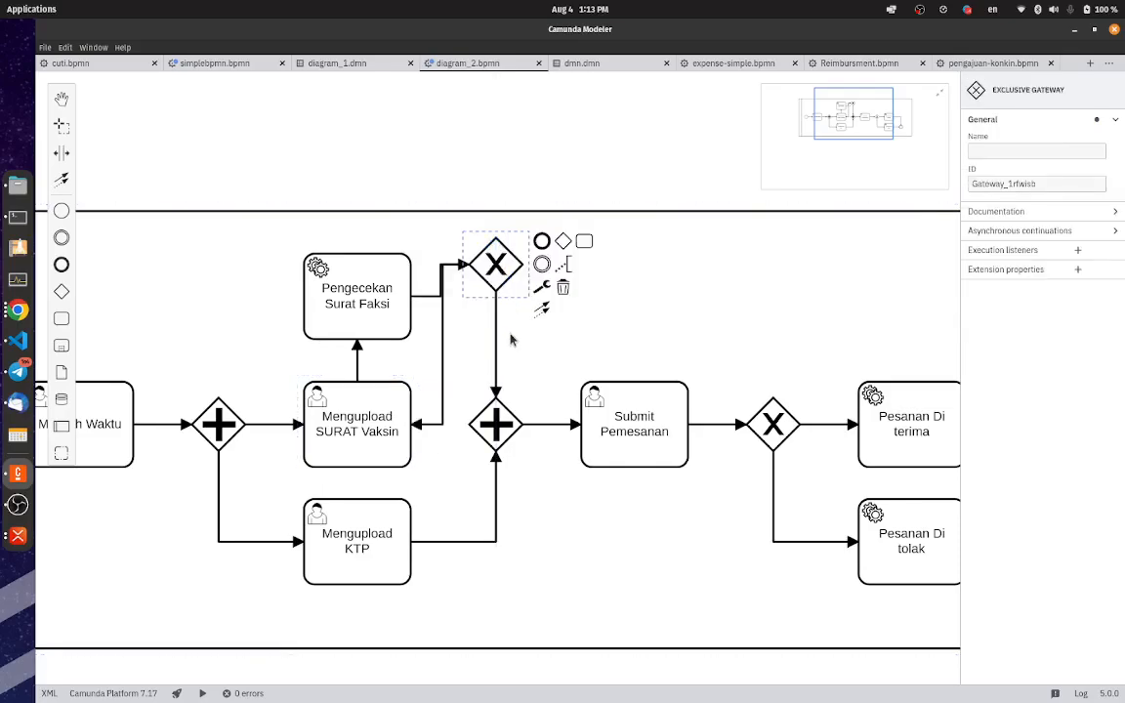
left_click(354, 284, "shift")
left_click_drag(354, 285, 272, 269)
left_click_drag(424, 251, 432, 287)
left_click(375, 232)
left_click(433, 256)
left_click_drag(431, 338, 490, 333)
left_click_drag(359, 337, 440, 344)
left_click(337, 351)
left_click(393, 345)
left_click(459, 217)
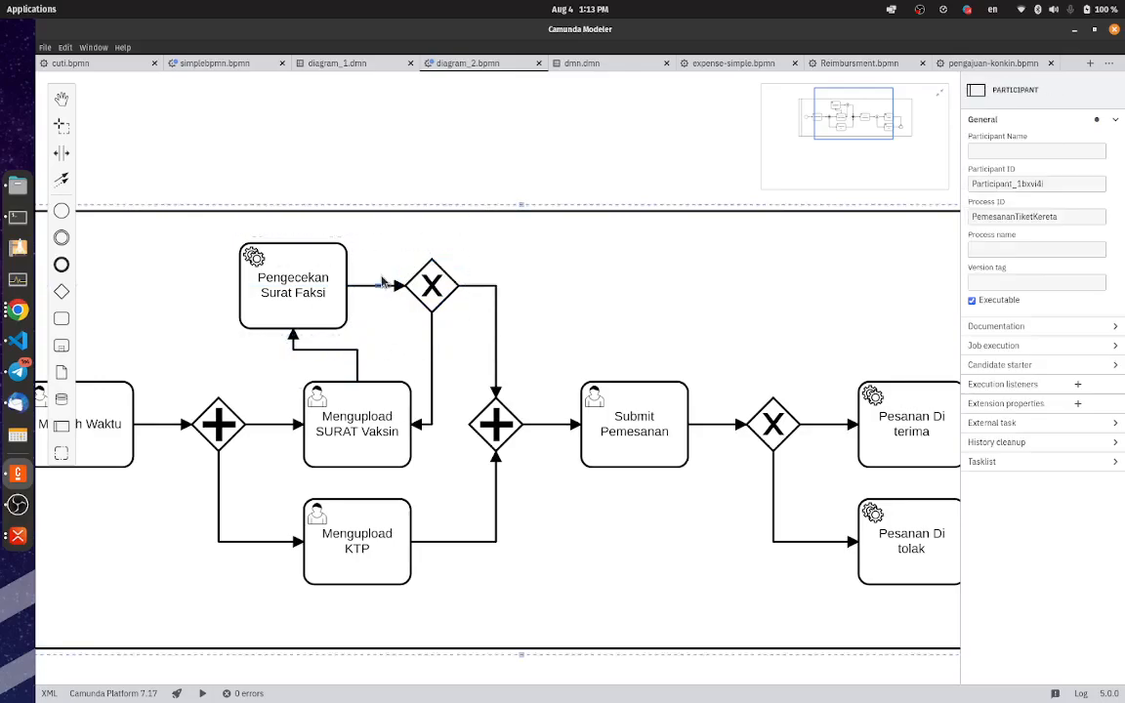
Step: Label the flow from the new exclusive gateway to the joining parallel gateway "Surat Faksin Valid" and move the label clear of the gateway
left_click(495, 289)
double_click(485, 288)
type("Suad")
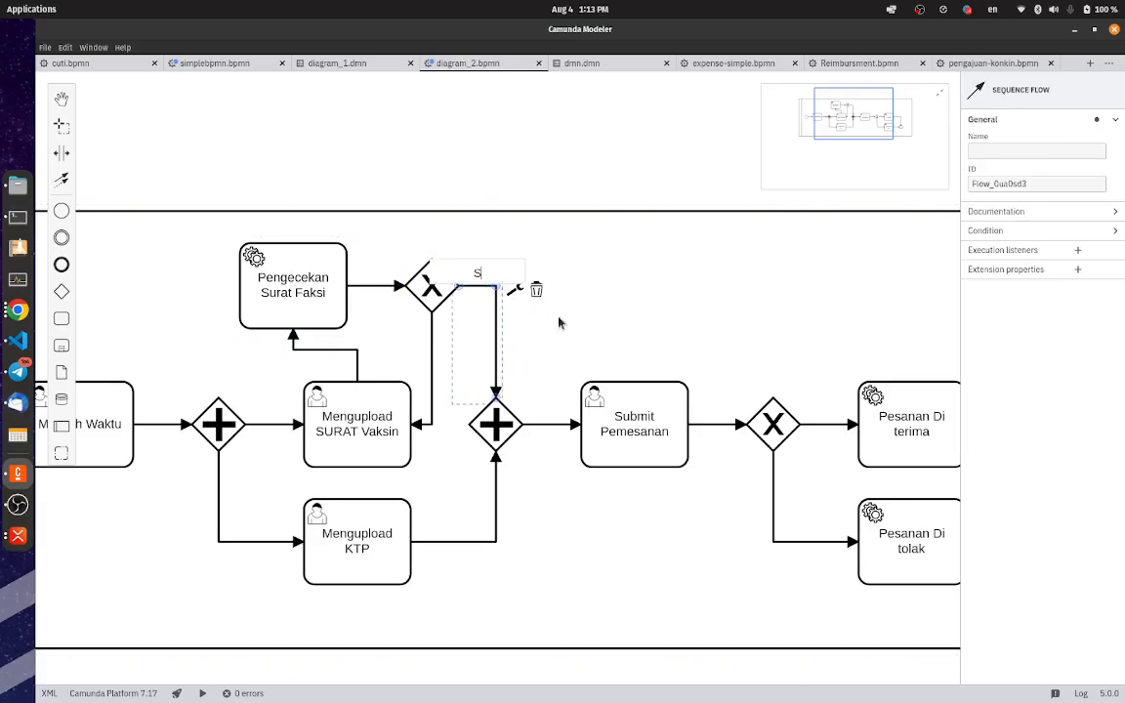
key("BackSpace")
key("BackSpace")
key("BackSpace")
key("BackSpace")
type("Surat Faksin Valid")
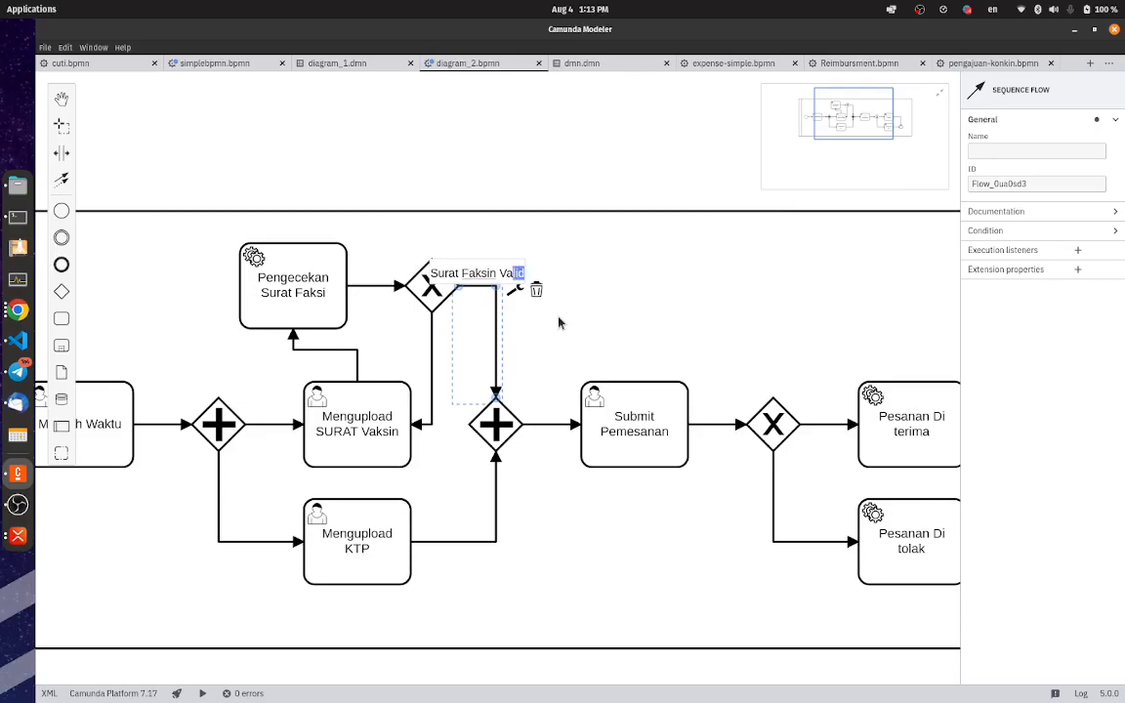
key("Return")
left_click_drag(484, 273, 534, 273)
Step: Label the flow returning to Mengupload SURAT Vaksin "Surat Vaksin Tidak Valid" and move the label to the left of the line
double_click(435, 375)
type("Surat Va")
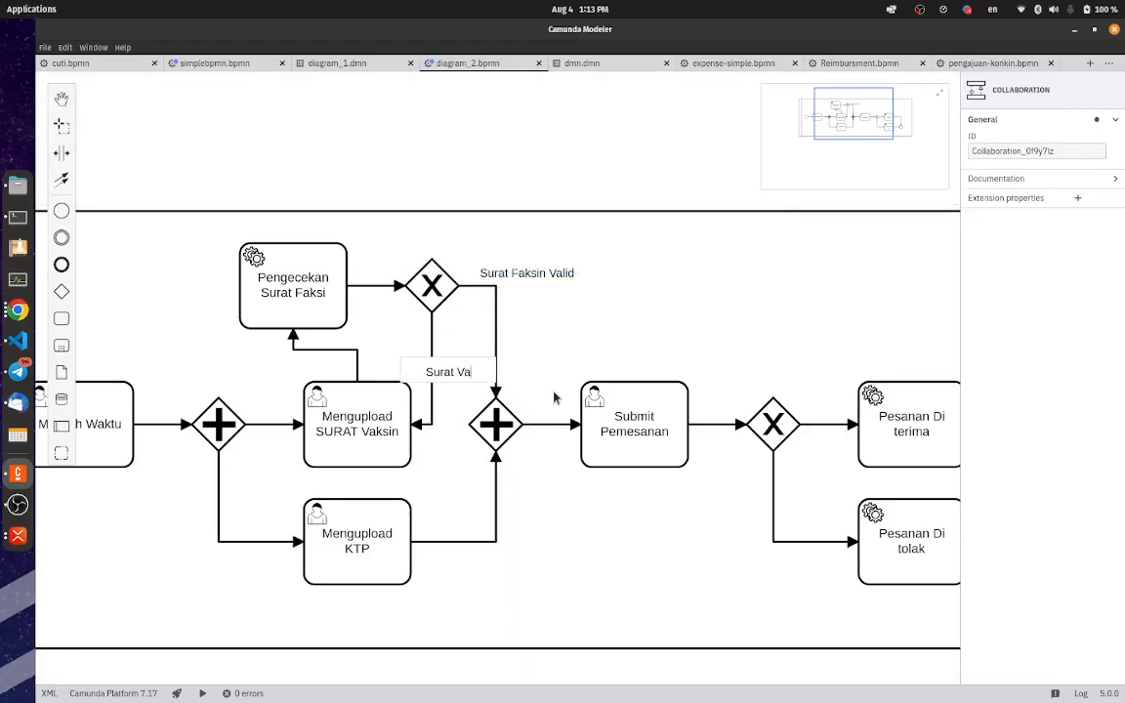
type("ksin Tidak")
key("BackSpace")
key("BackSpace")
key("BackSpace")
key("BackSpace")
key("BackSpace")
key("BackSpace")
type("Tidak Va")
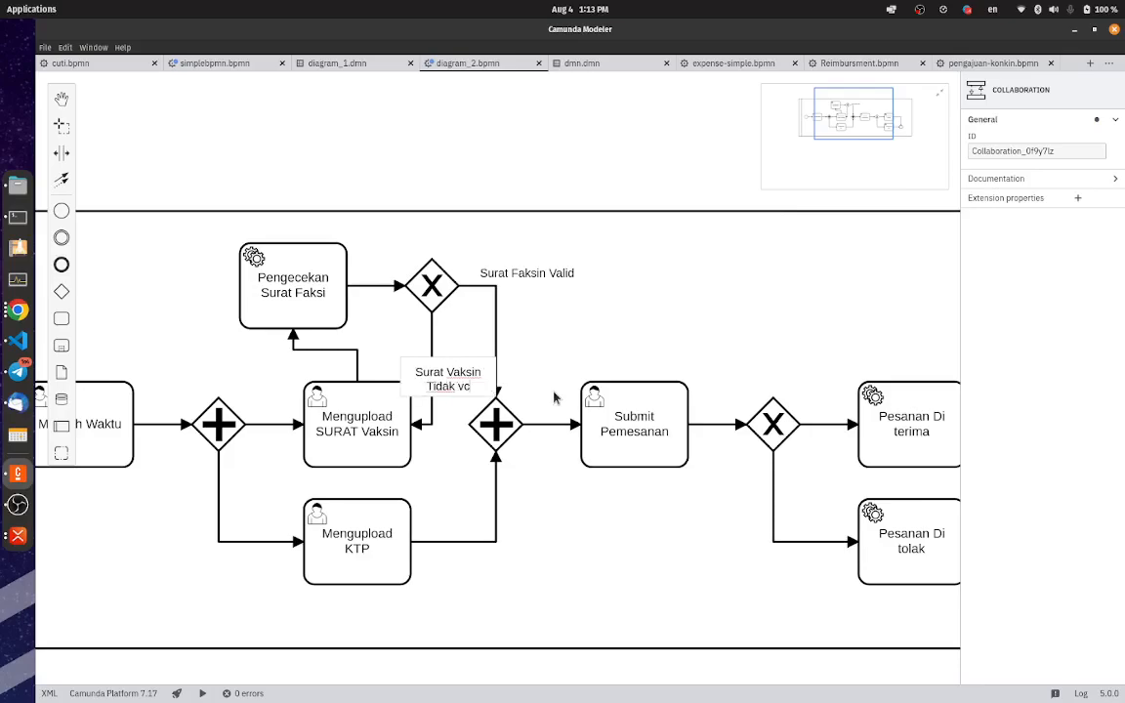
type("lid")
left_click(600, 317)
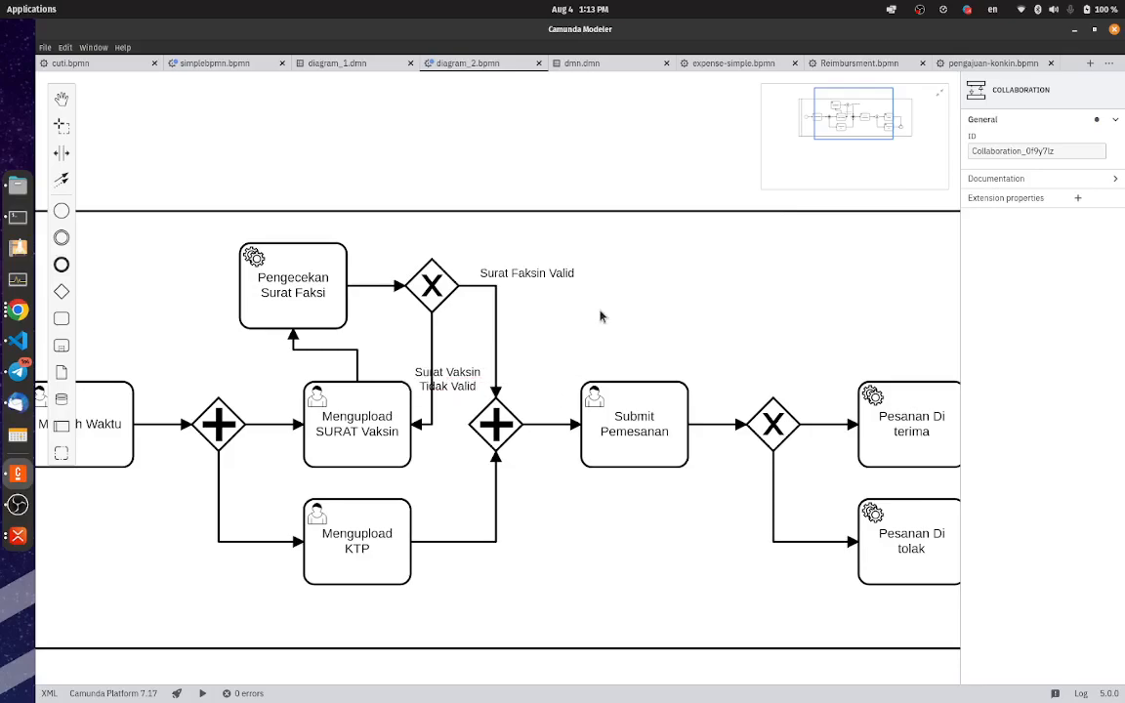
left_click_drag(468, 388, 409, 344)
left_click(495, 335)
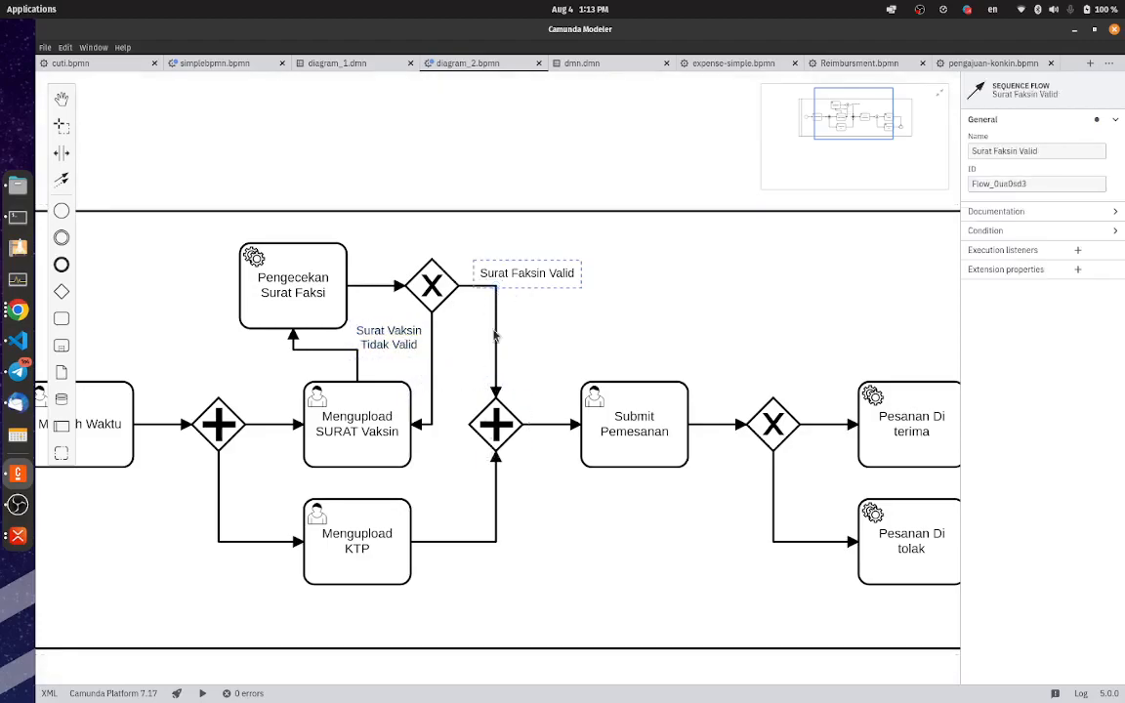
left_click(518, 419)
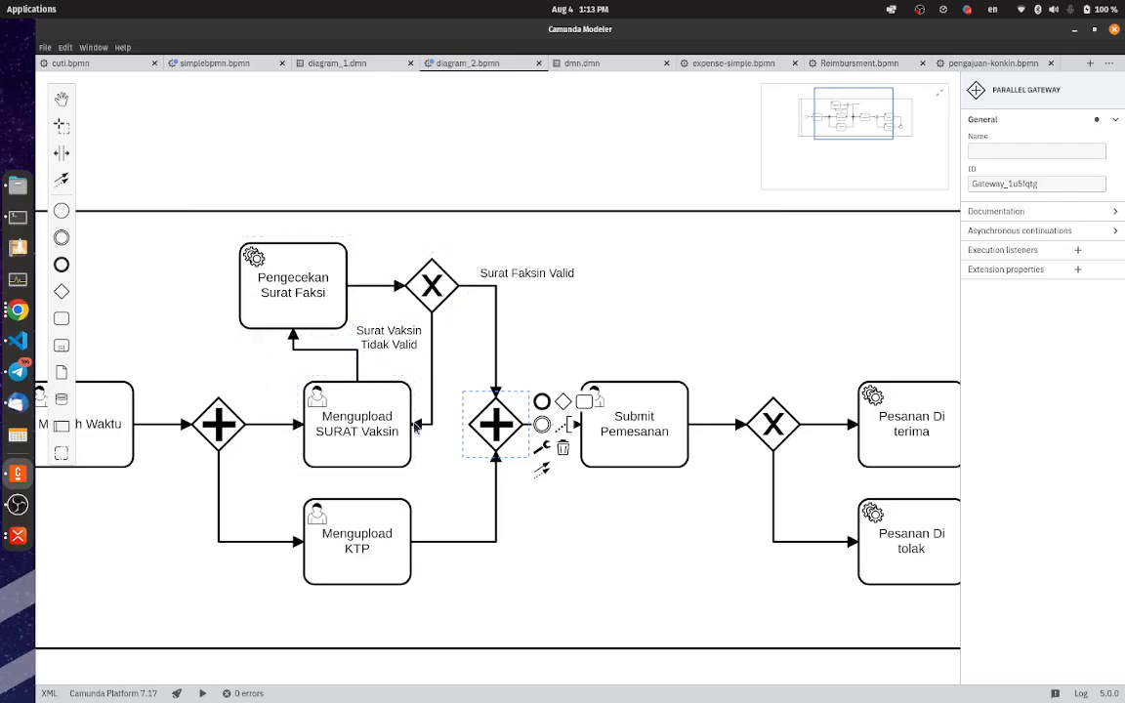
left_click_drag(330, 417, 528, 371)
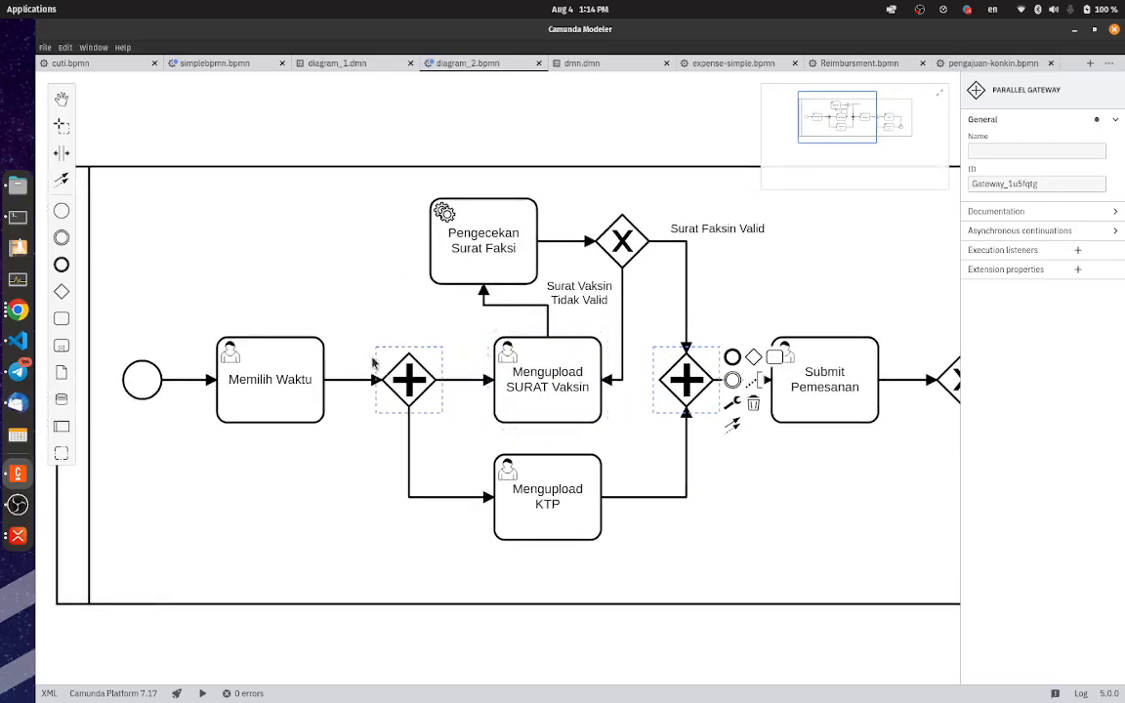